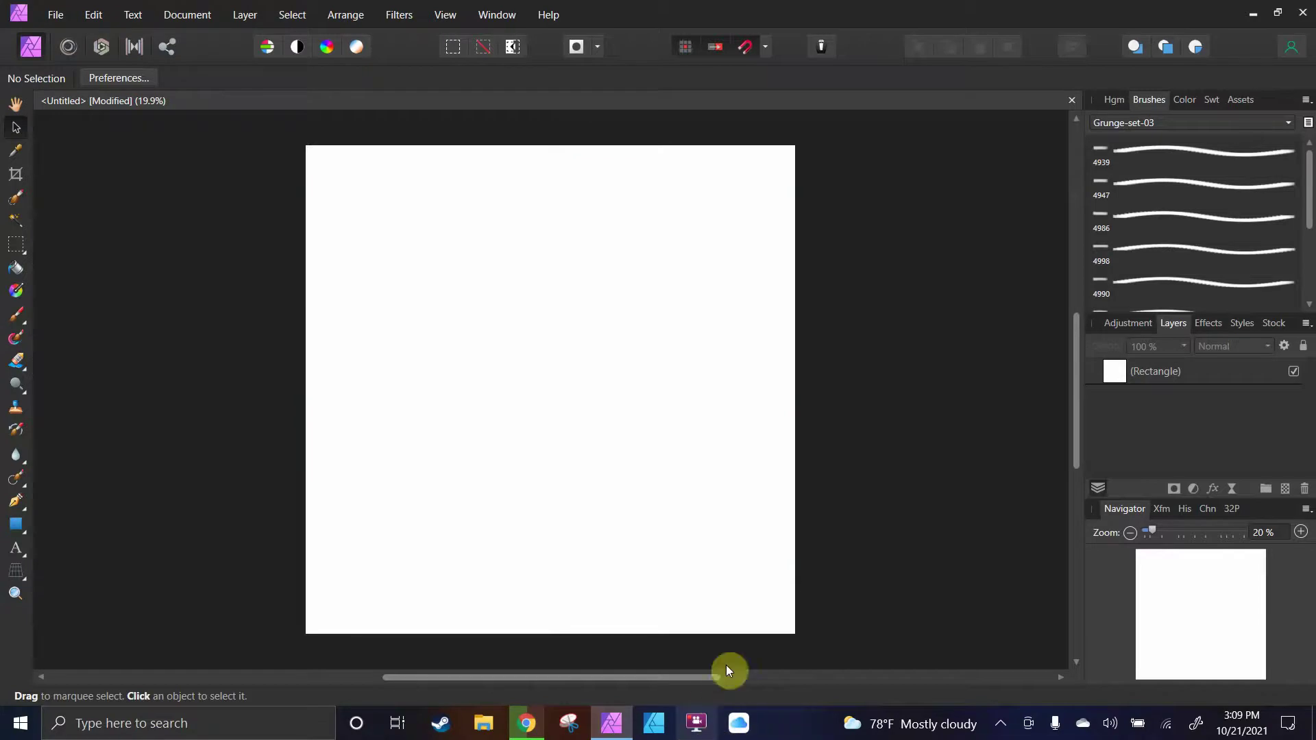
# In Chrome, go to Google and search for 'brusheezy'
pyautogui.click(526, 723)
pyautogui.scroll(8, 349, 391)
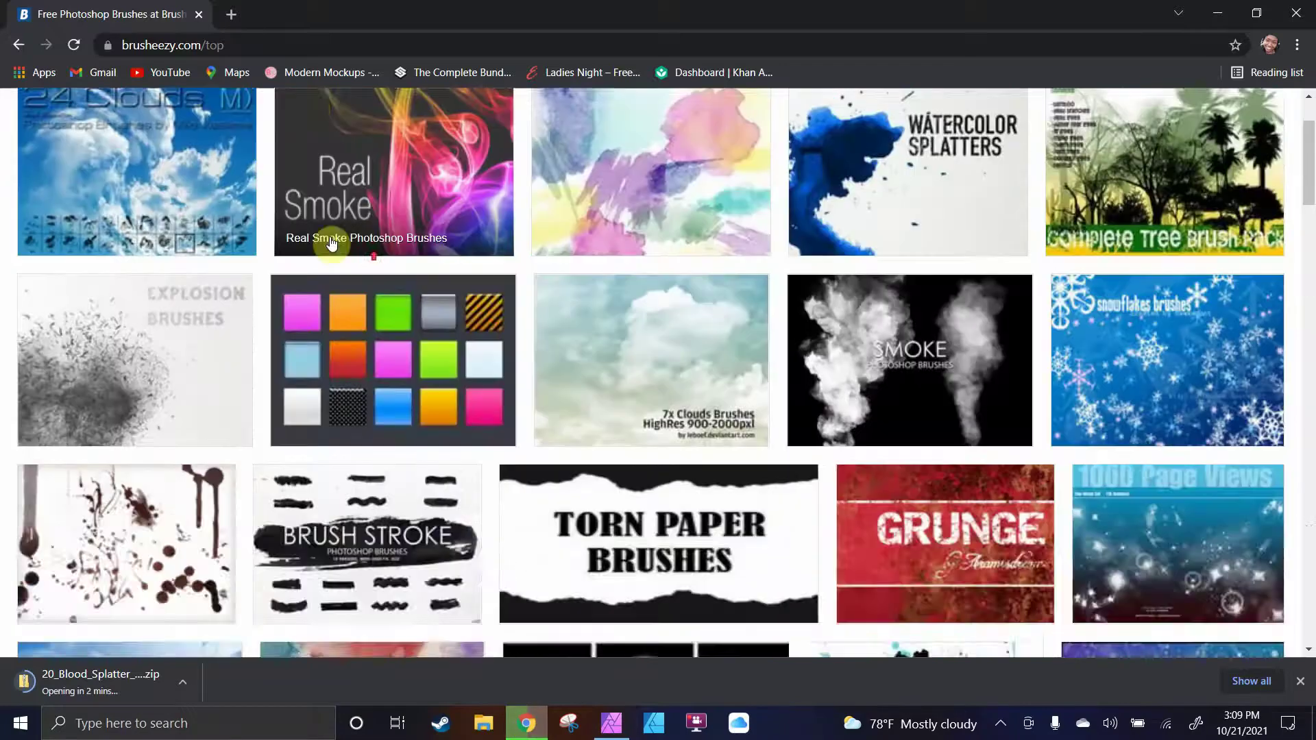
pyautogui.click(159, 45)
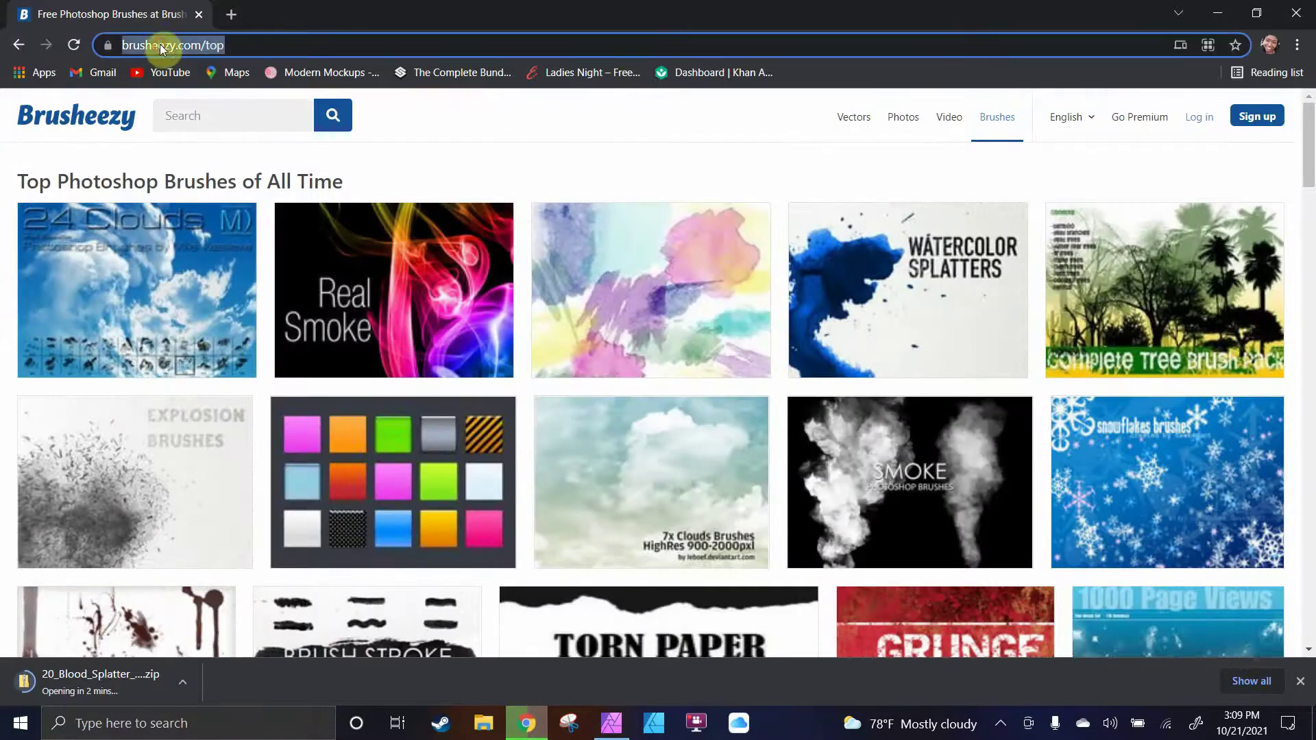
pyautogui.write('GOOgle.com')
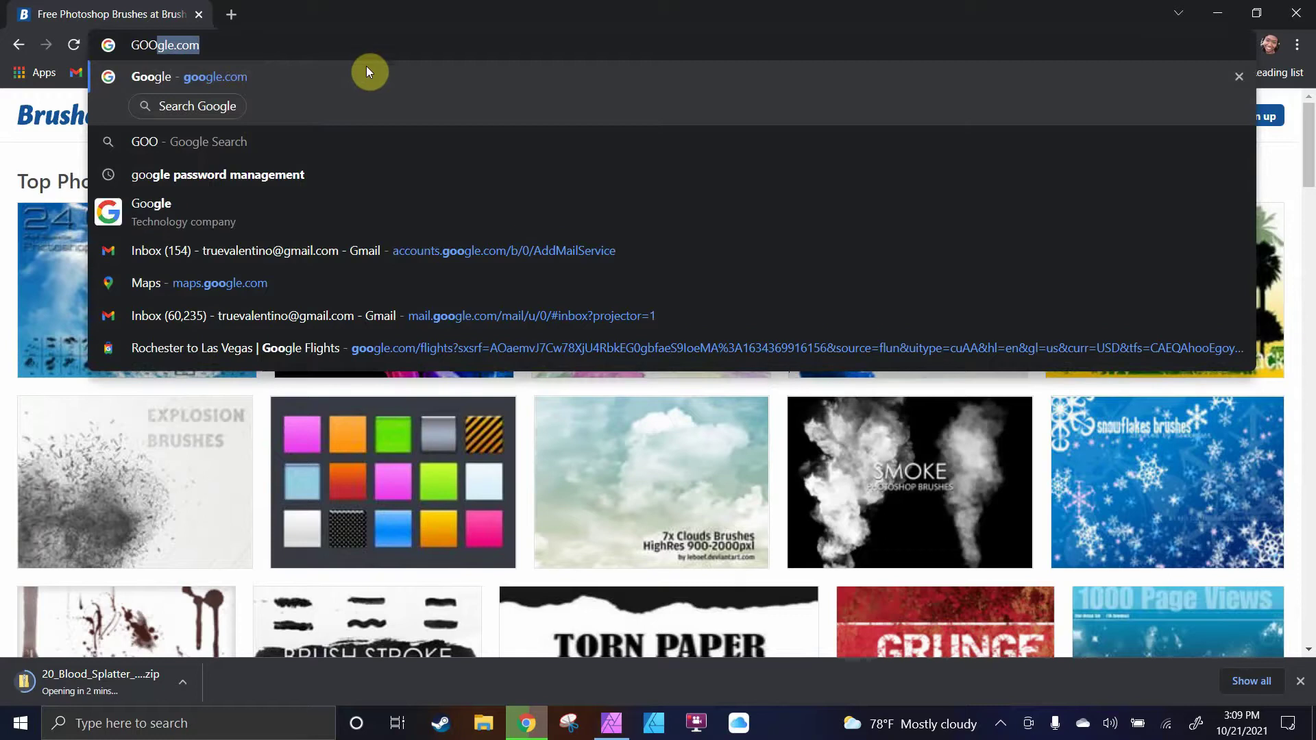
pyautogui.press('Tab')
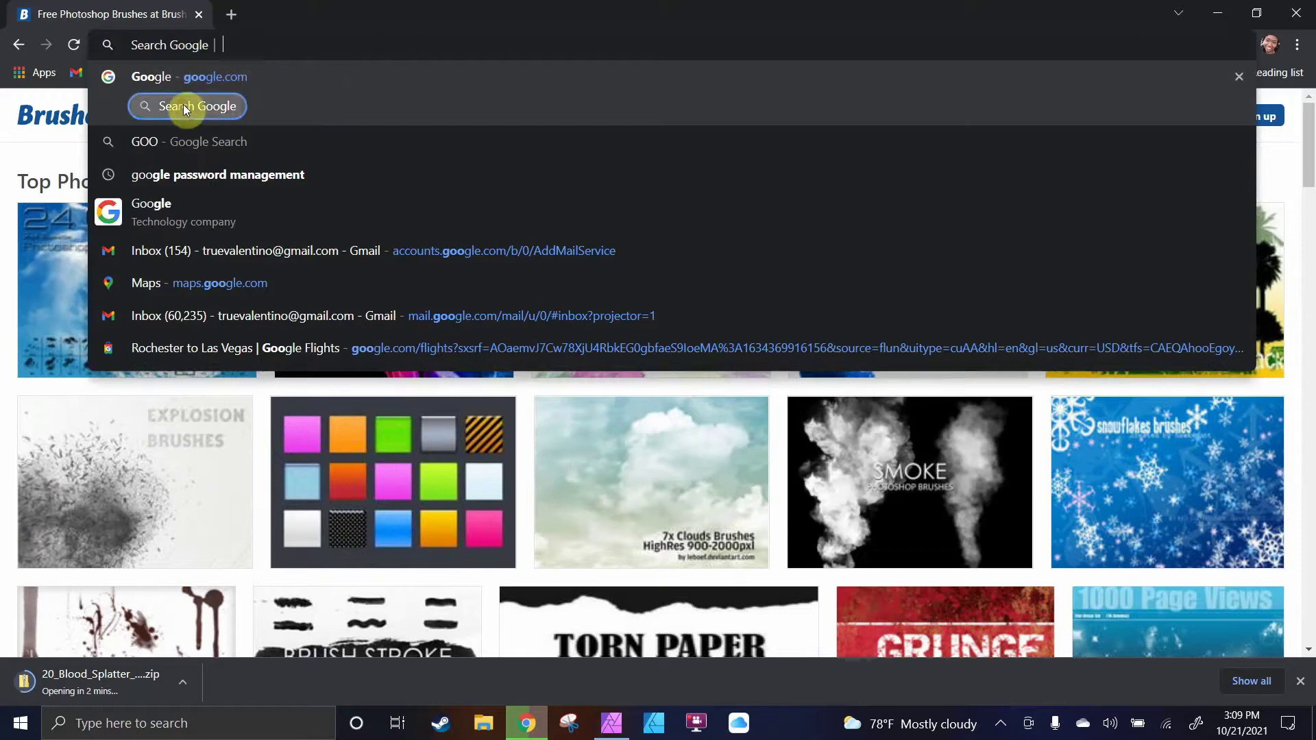
pyautogui.click(156, 76)
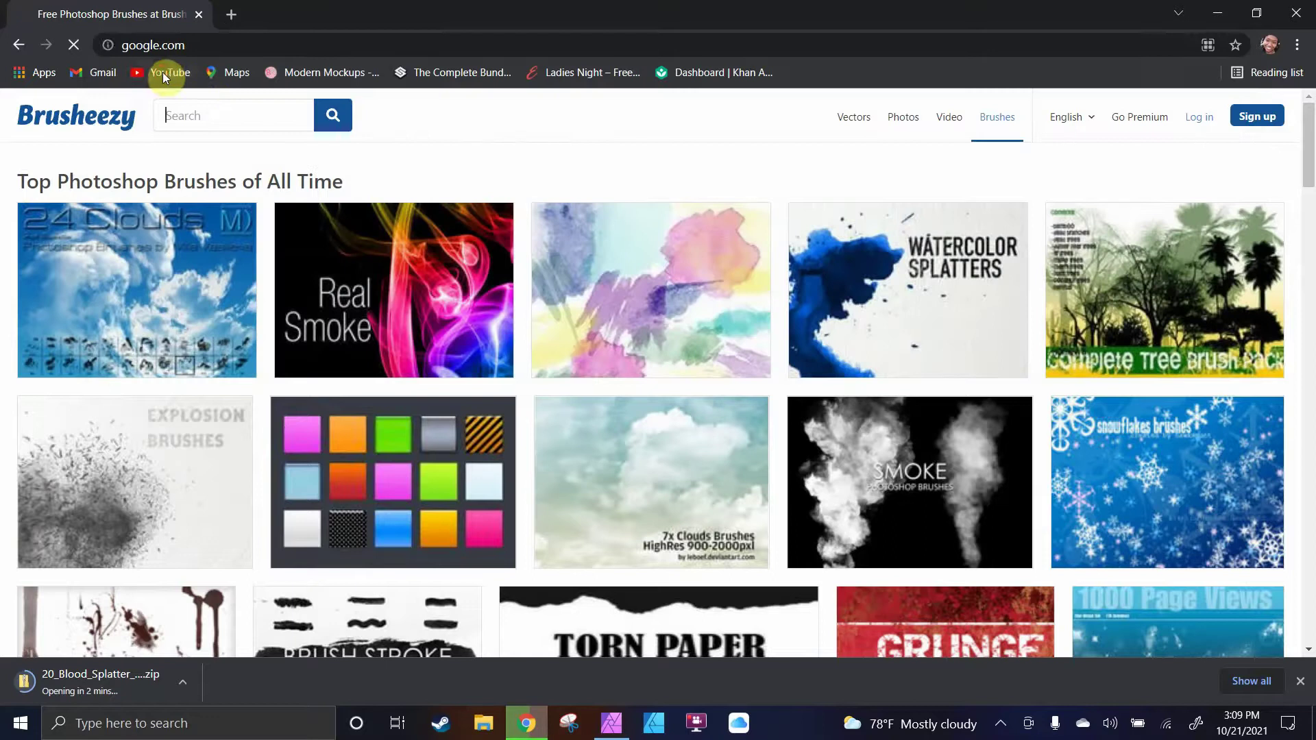
pyautogui.write('BR')
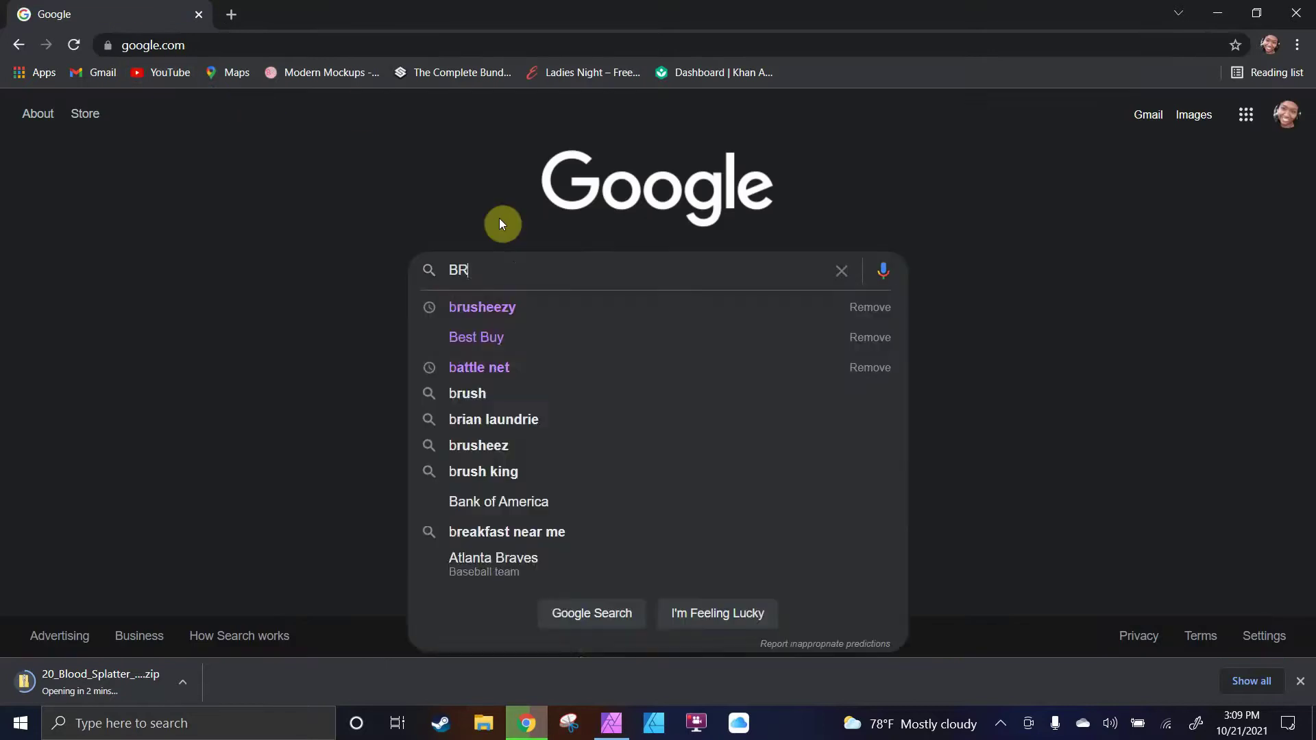
pyautogui.write('USHEE')
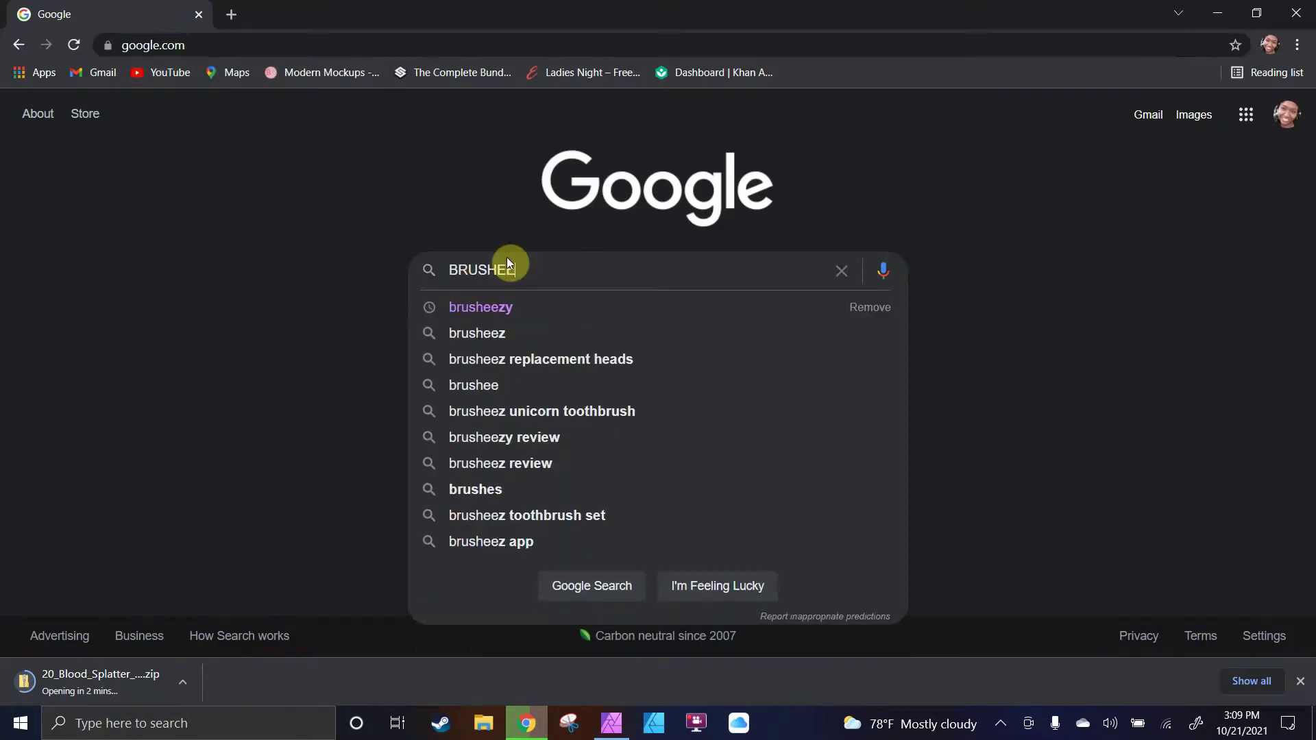
pyautogui.click(473, 308)
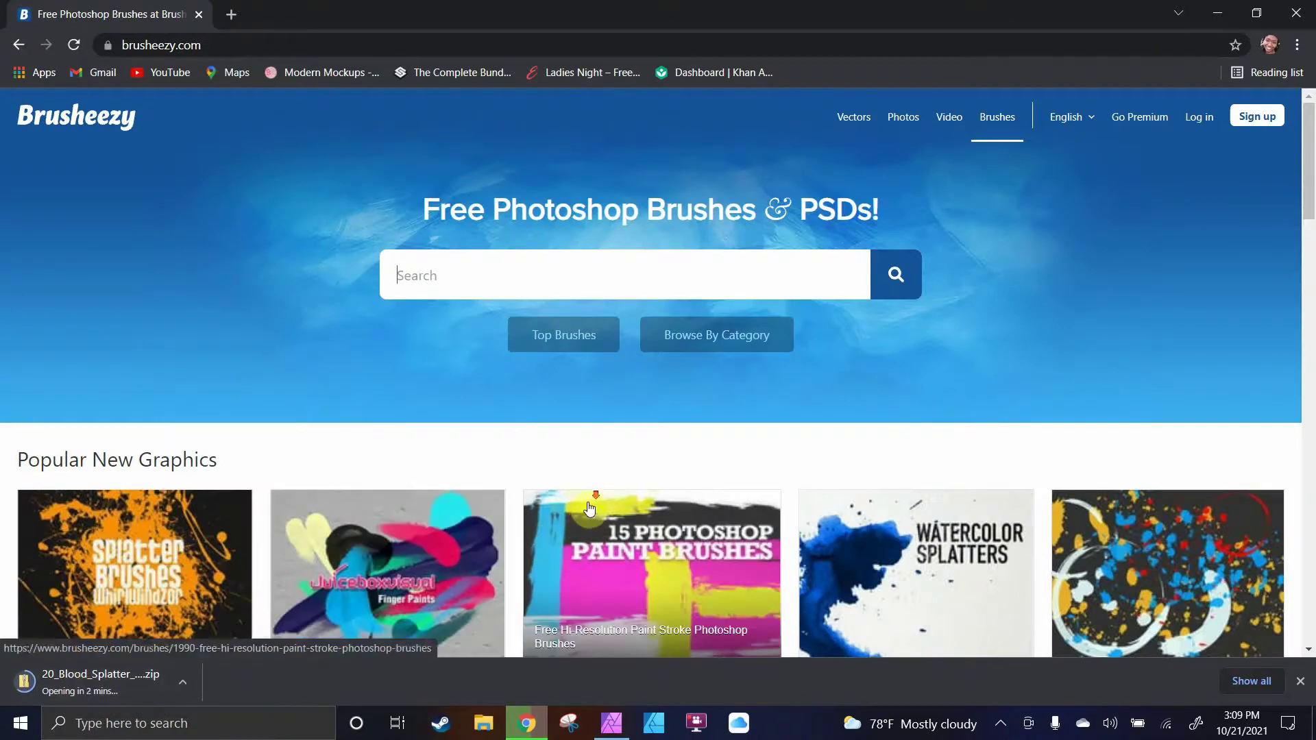
pyautogui.scroll(-3, 590, 501)
pyautogui.scroll(-5, 589, 504)
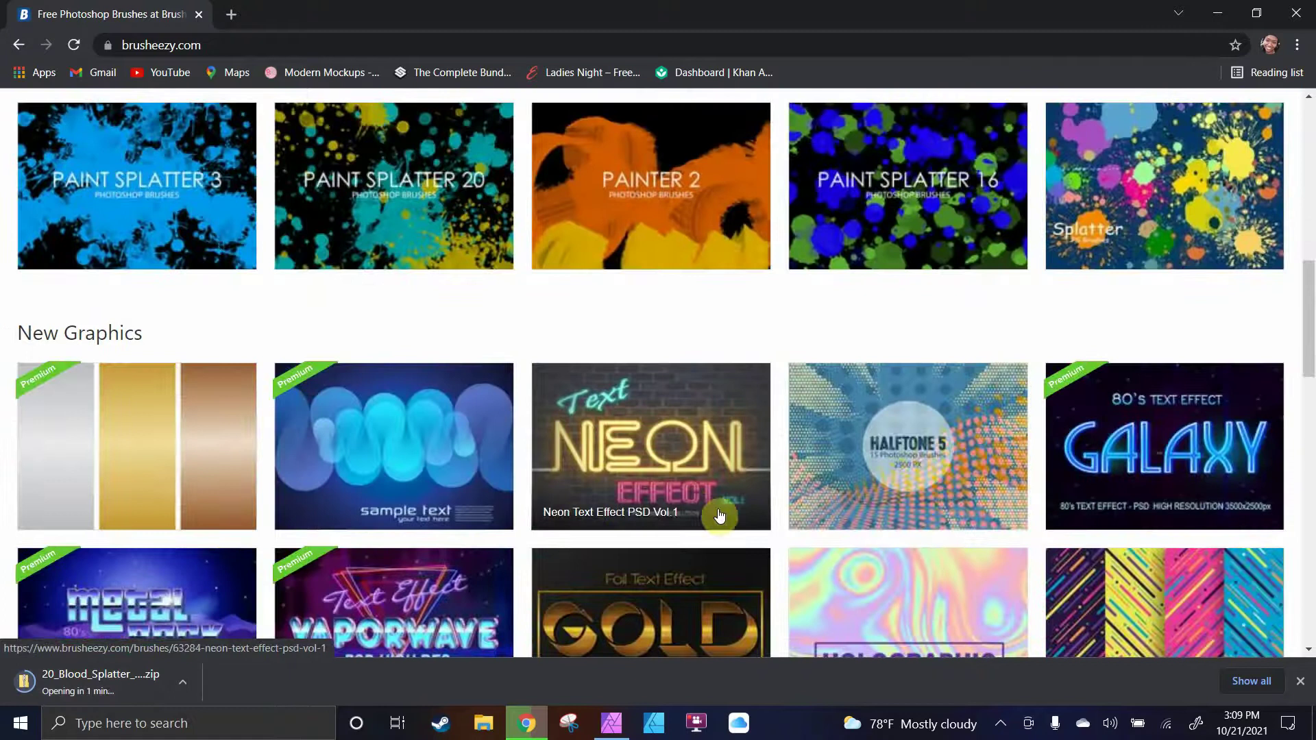
pyautogui.scroll(5, 638, 504)
pyautogui.scroll(-3, 692, 497)
pyautogui.scroll(2, 691, 478)
pyautogui.scroll(5, 692, 478)
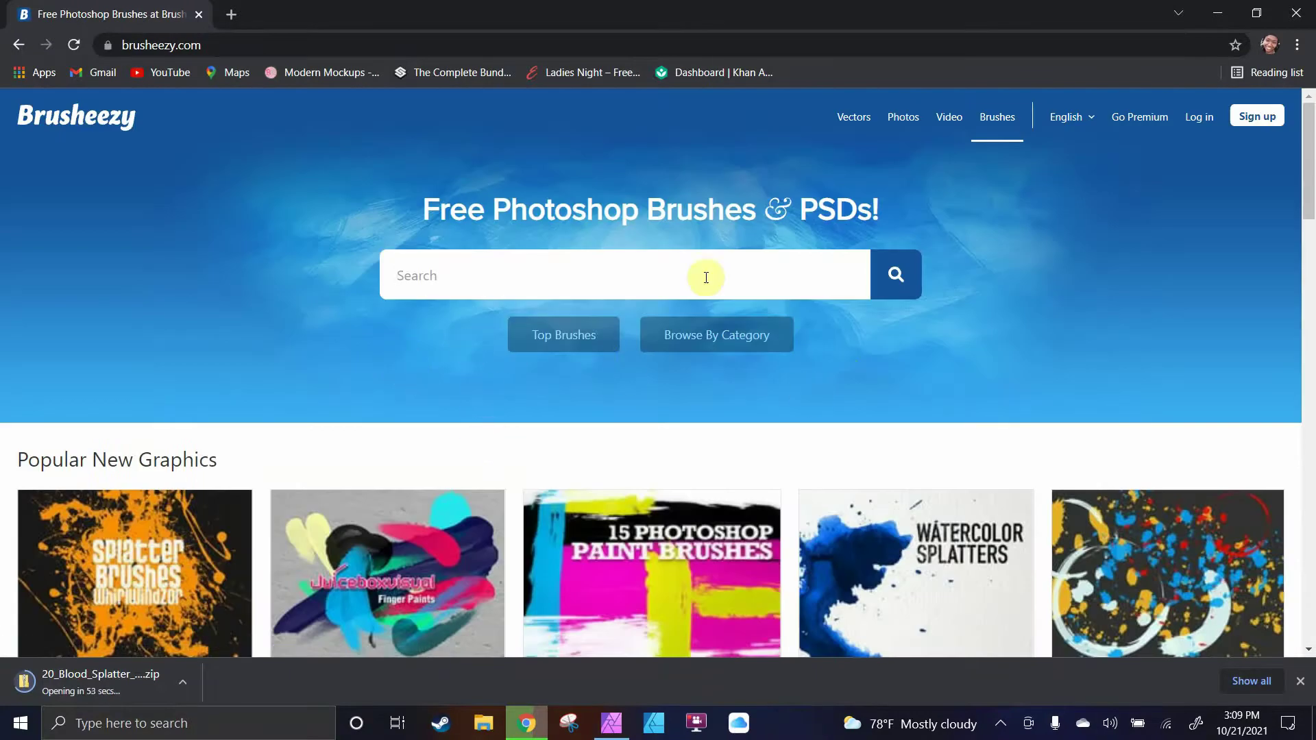
# Open Brusheezy's Top Photoshop Brushes of All Time gallery
pyautogui.click(573, 340)
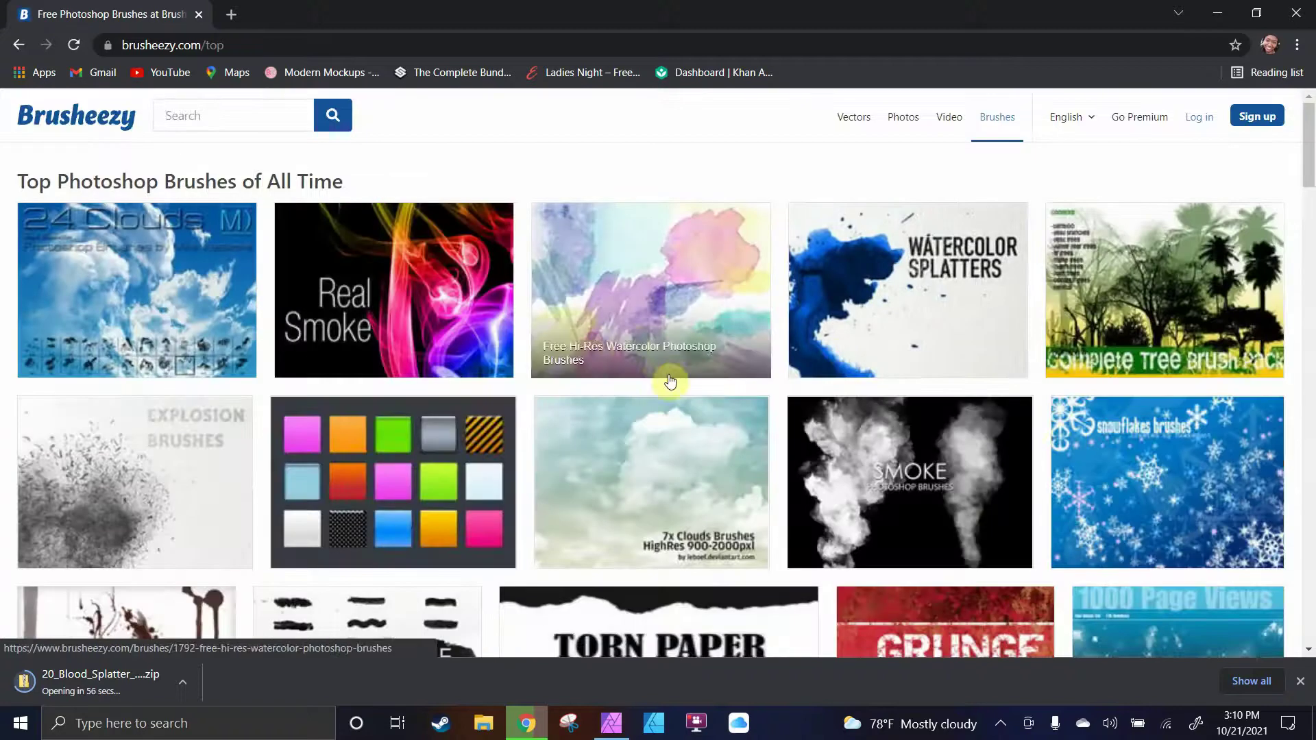
pyautogui.scroll(-5, 966, 508)
pyautogui.scroll(5, 984, 525)
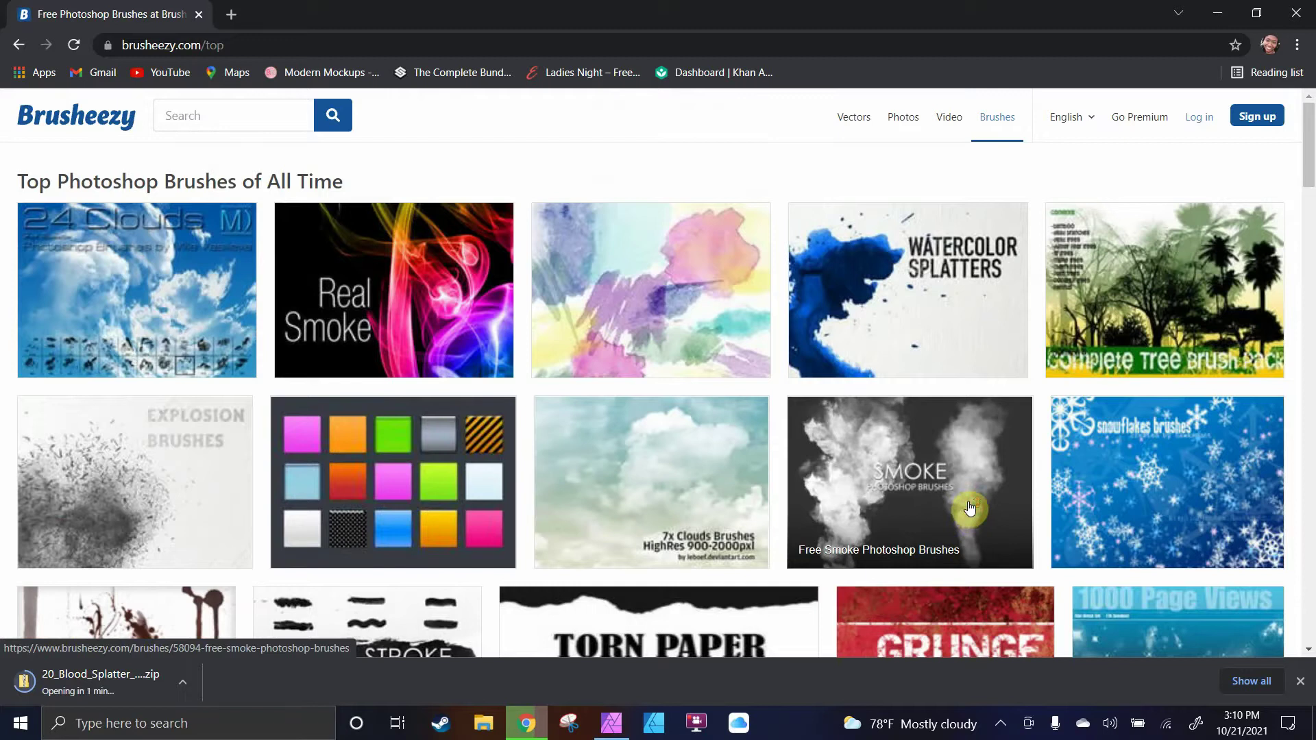
pyautogui.scroll(-4, 651, 355)
pyautogui.scroll(-5, 657, 360)
pyautogui.scroll(-5, 662, 364)
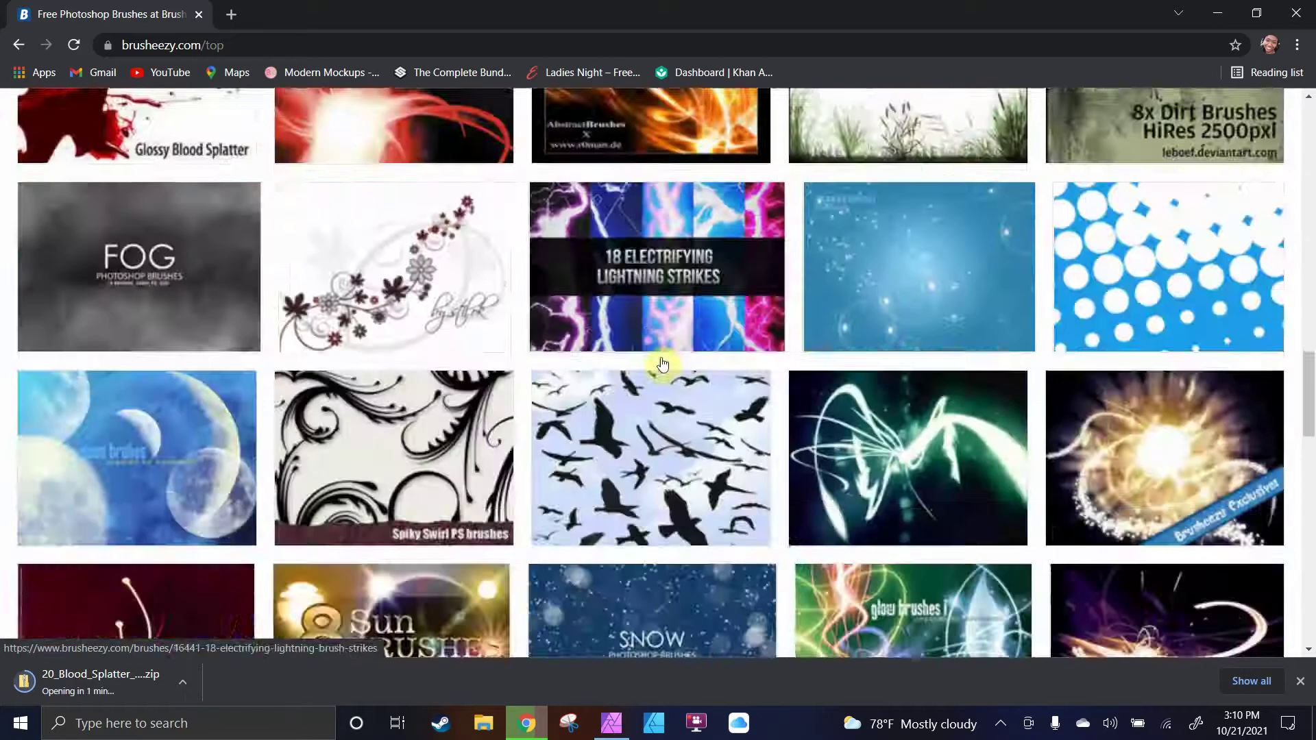
pyautogui.scroll(-4, 662, 364)
pyautogui.scroll(7, 635, 460)
pyautogui.scroll(5, 635, 461)
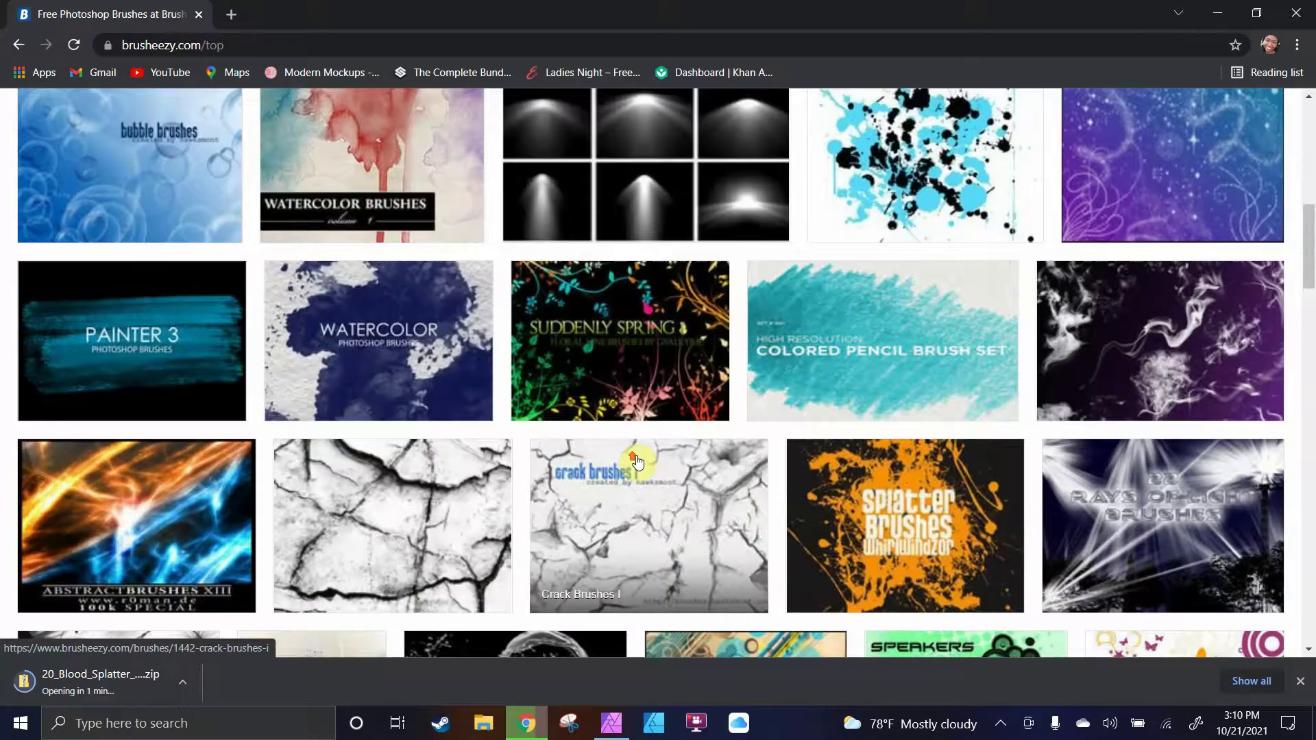
pyautogui.scroll(5, 636, 460)
pyautogui.scroll(1, 678, 458)
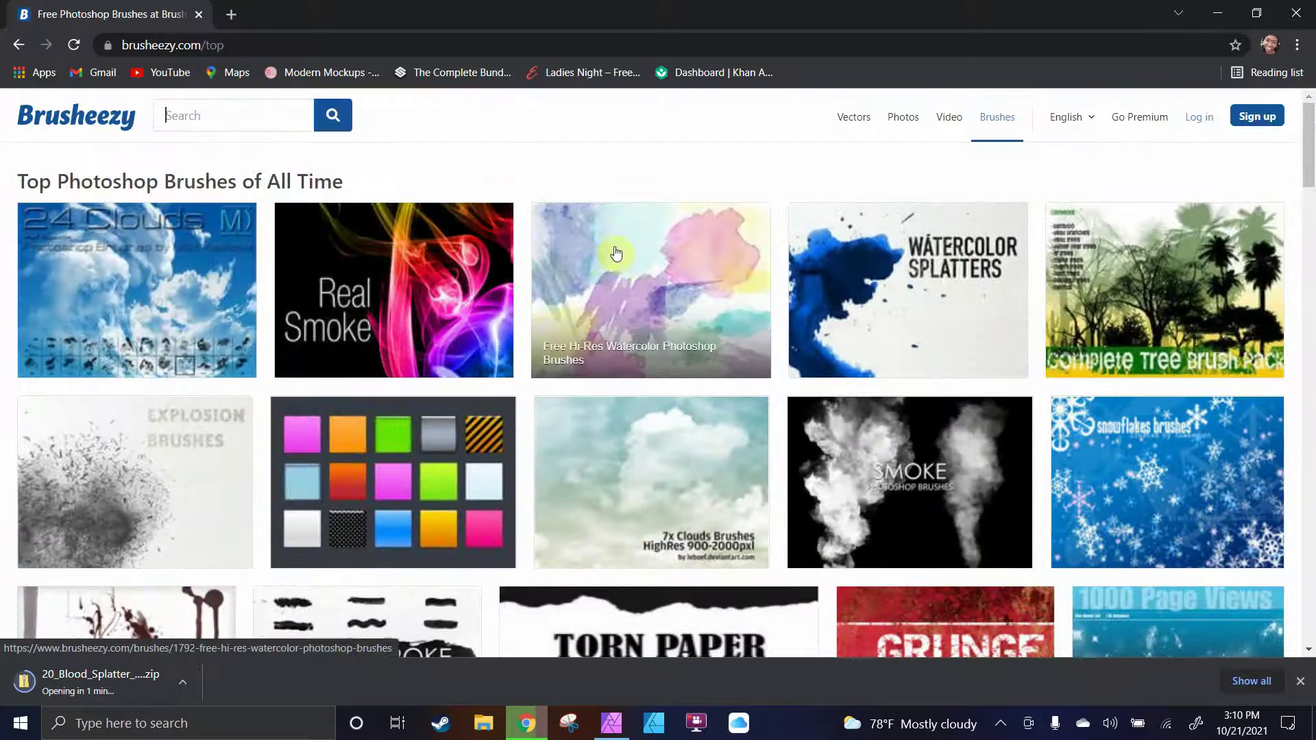
# Search Brusheezy for 'grunge' brushes and close the advertisement popup
pyautogui.click(221, 116)
pyautogui.write('grunge')
pyautogui.click(183, 161)
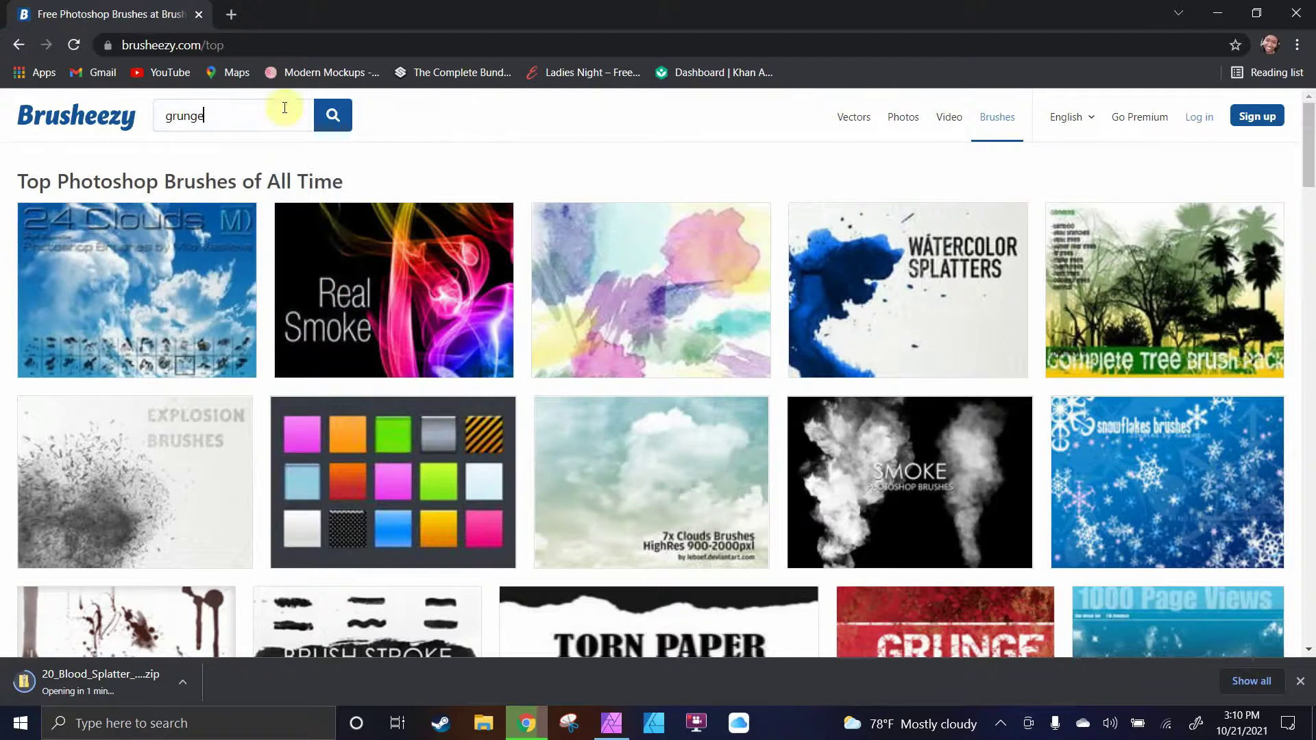
pyautogui.click(335, 125)
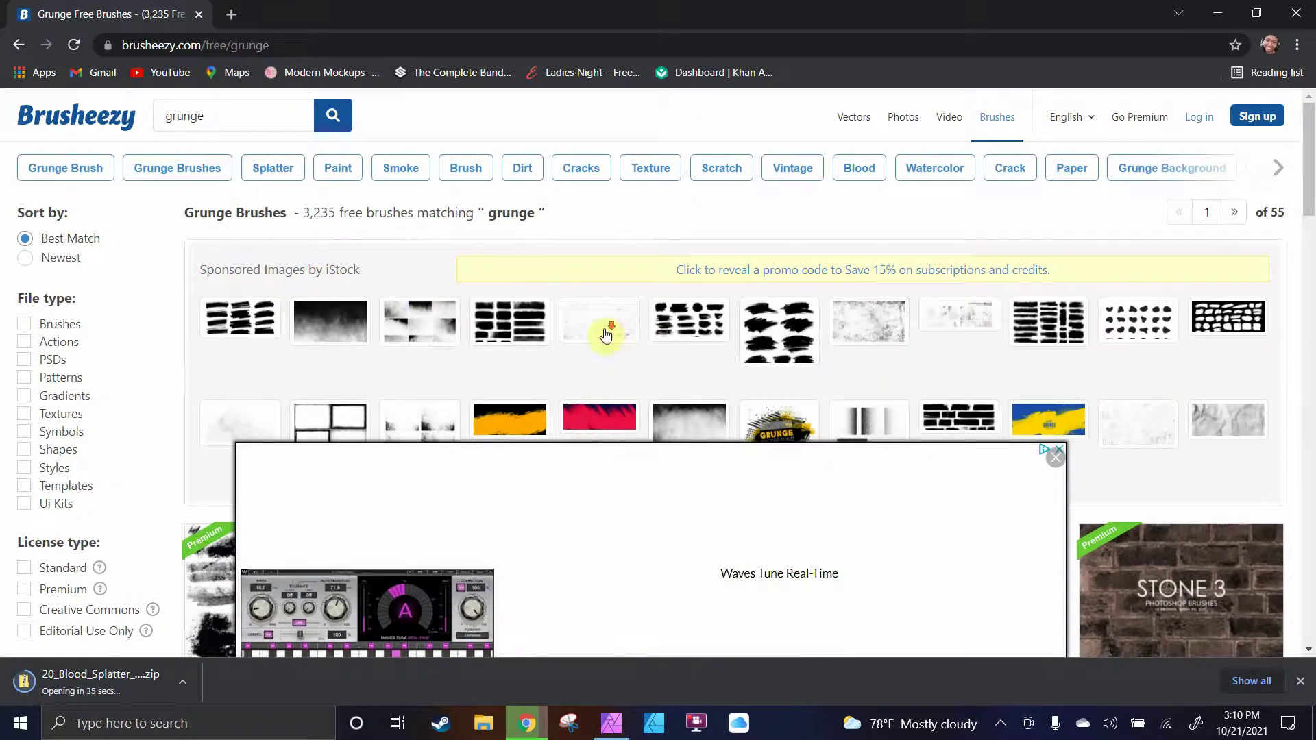
pyautogui.scroll(-3, 608, 330)
pyautogui.click(1055, 455)
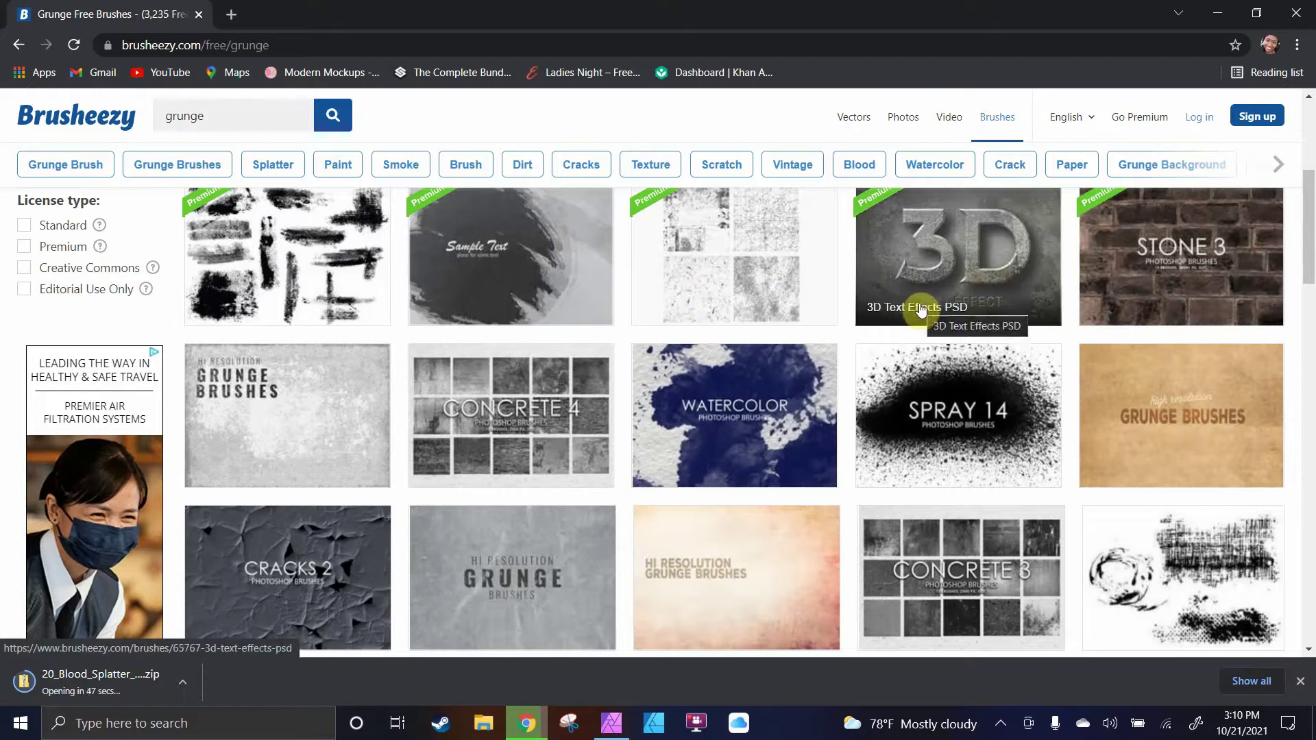
pyautogui.scroll(-2, 921, 311)
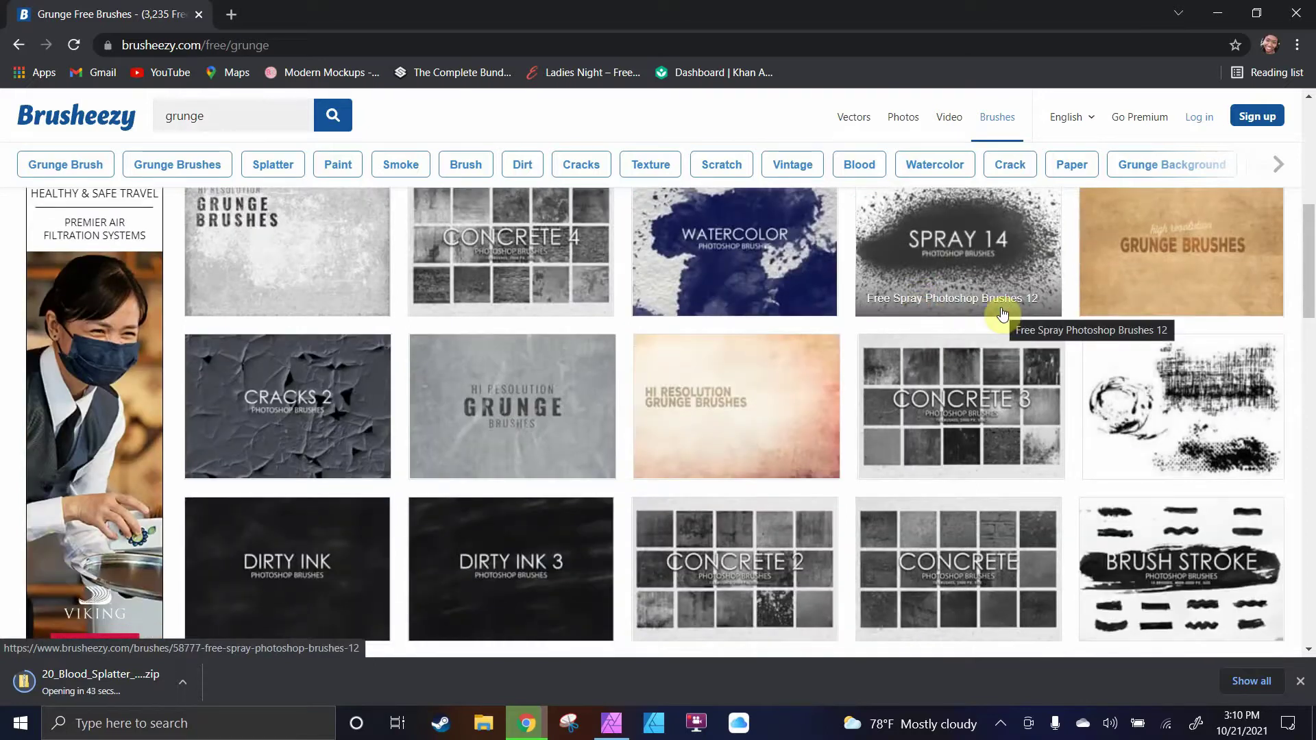
pyautogui.scroll(-3, 1007, 340)
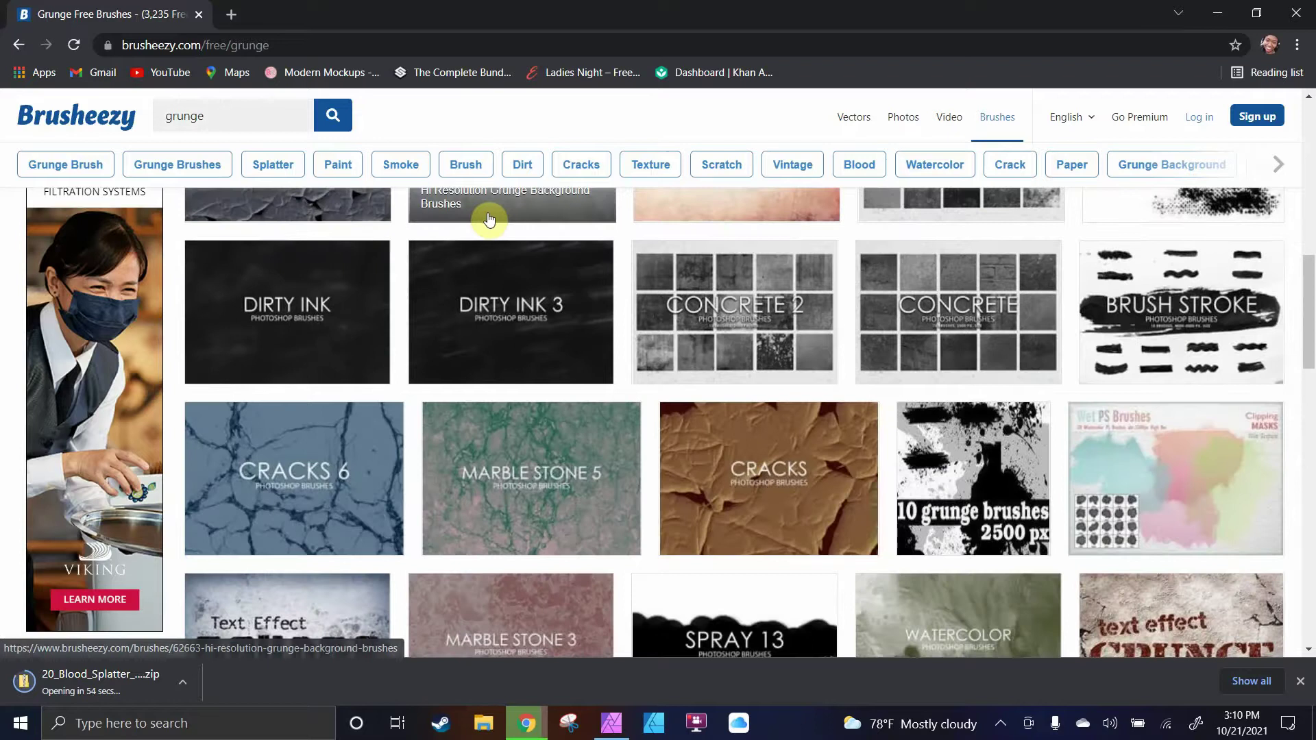
pyautogui.scroll(1, 499, 212)
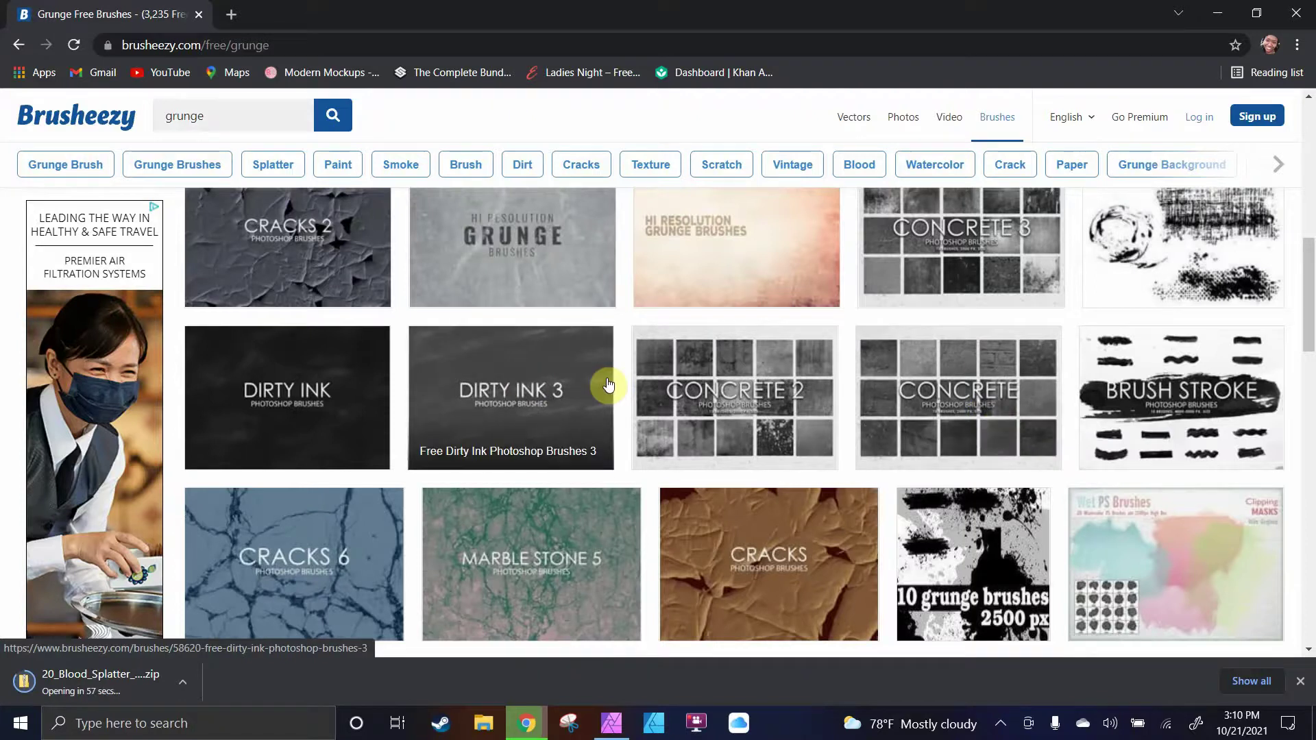
# Open the Free Concrete Photoshop Brushes page and start its free download
pyautogui.click(946, 429)
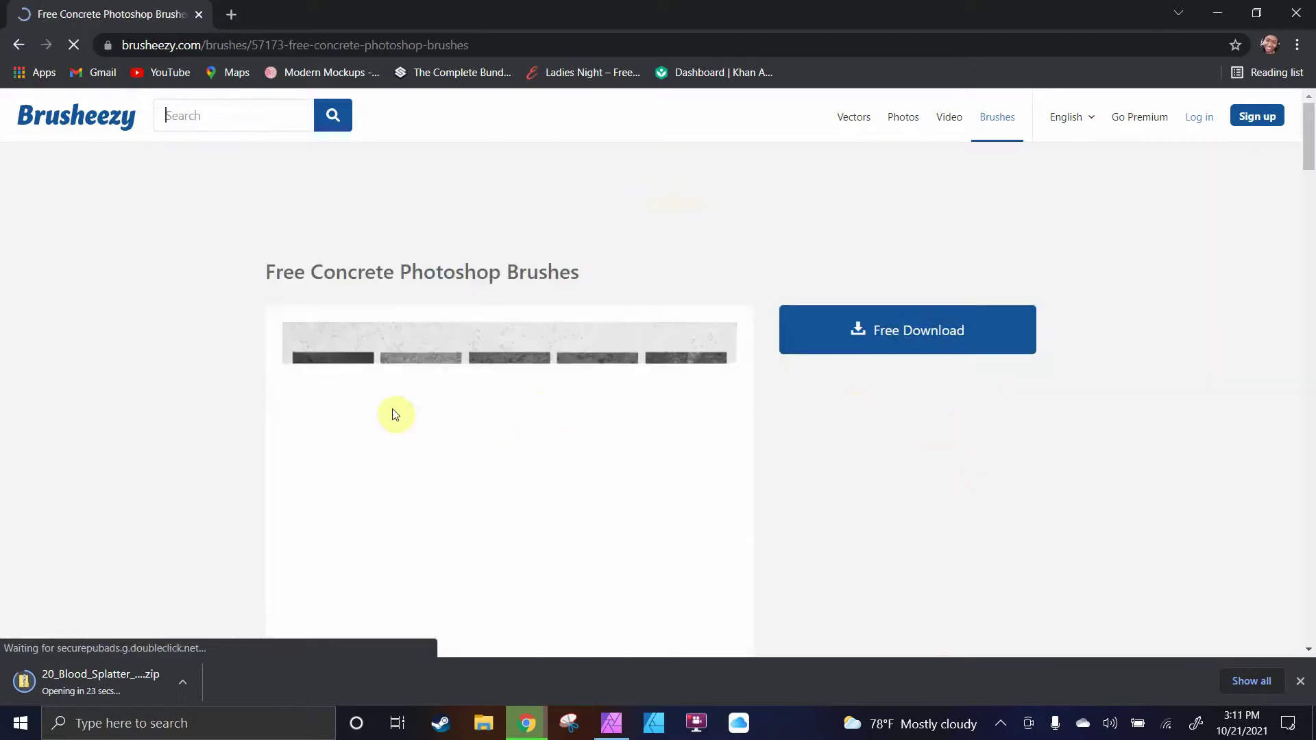
pyautogui.scroll(-3, 596, 406)
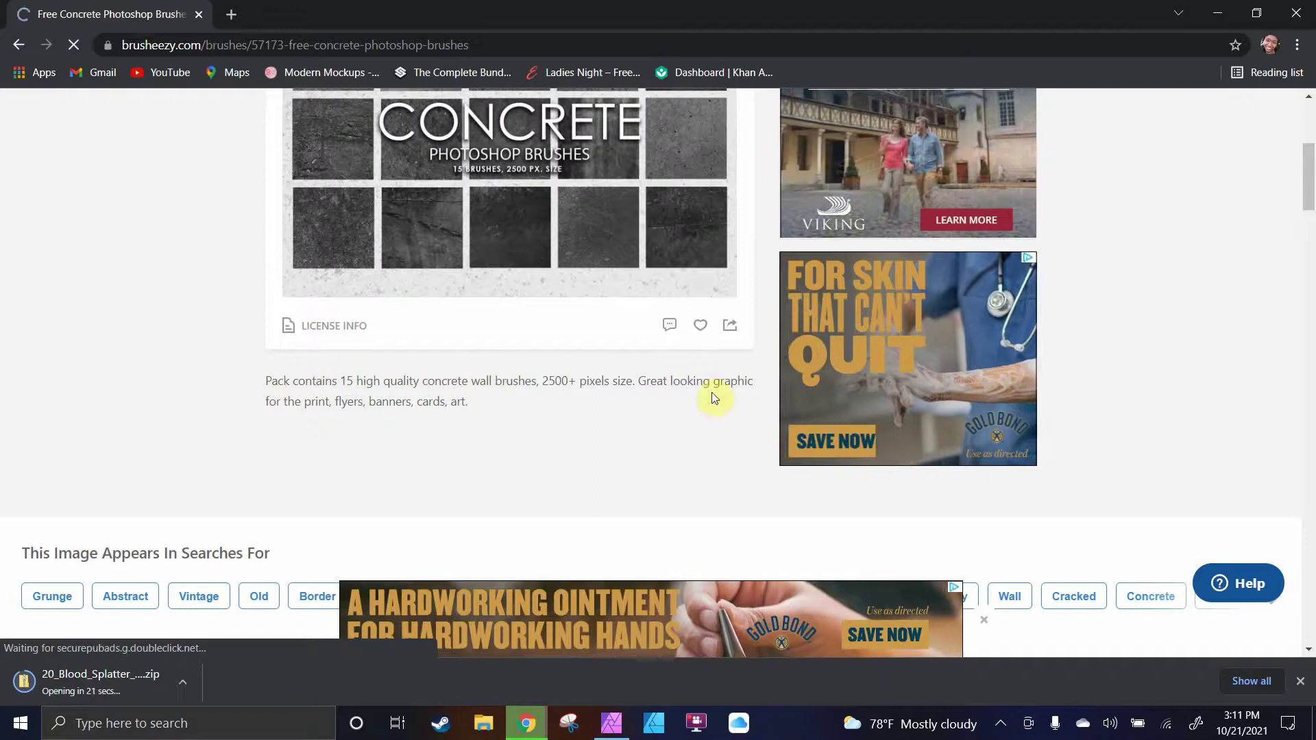
pyautogui.scroll(5, 775, 391)
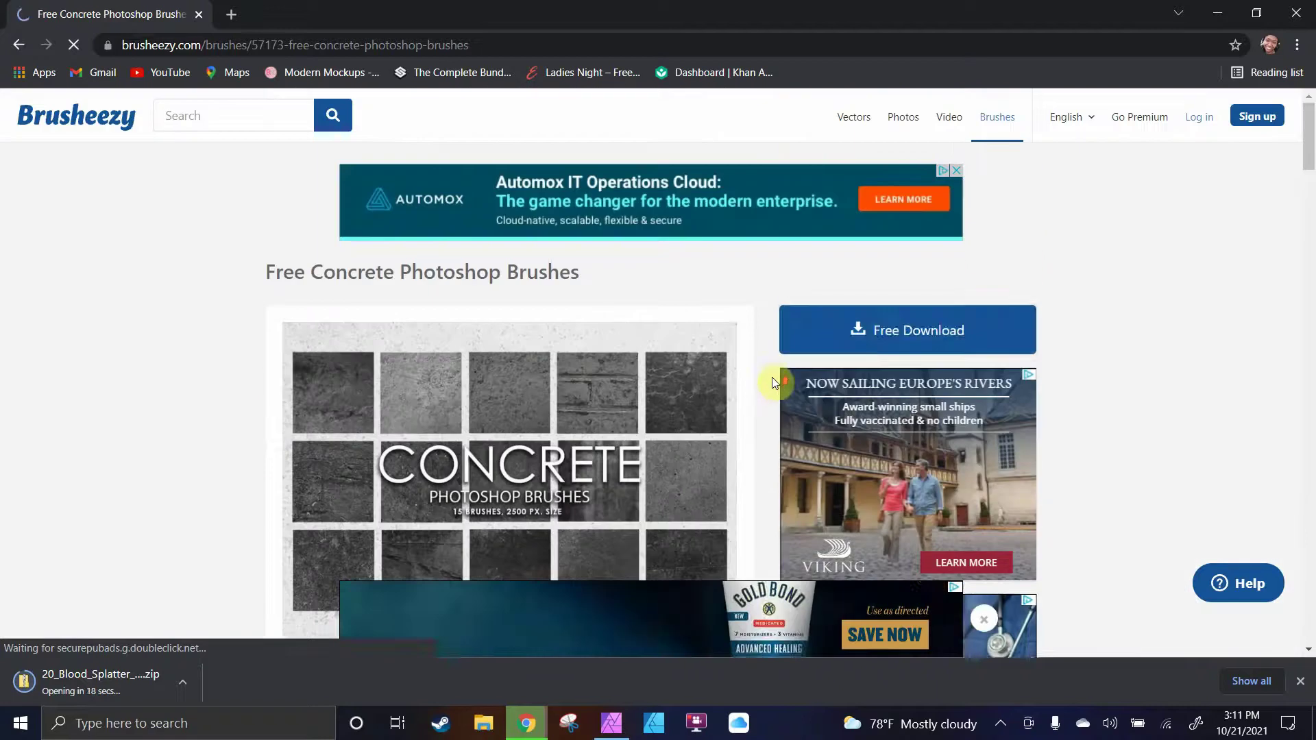
pyautogui.click(916, 333)
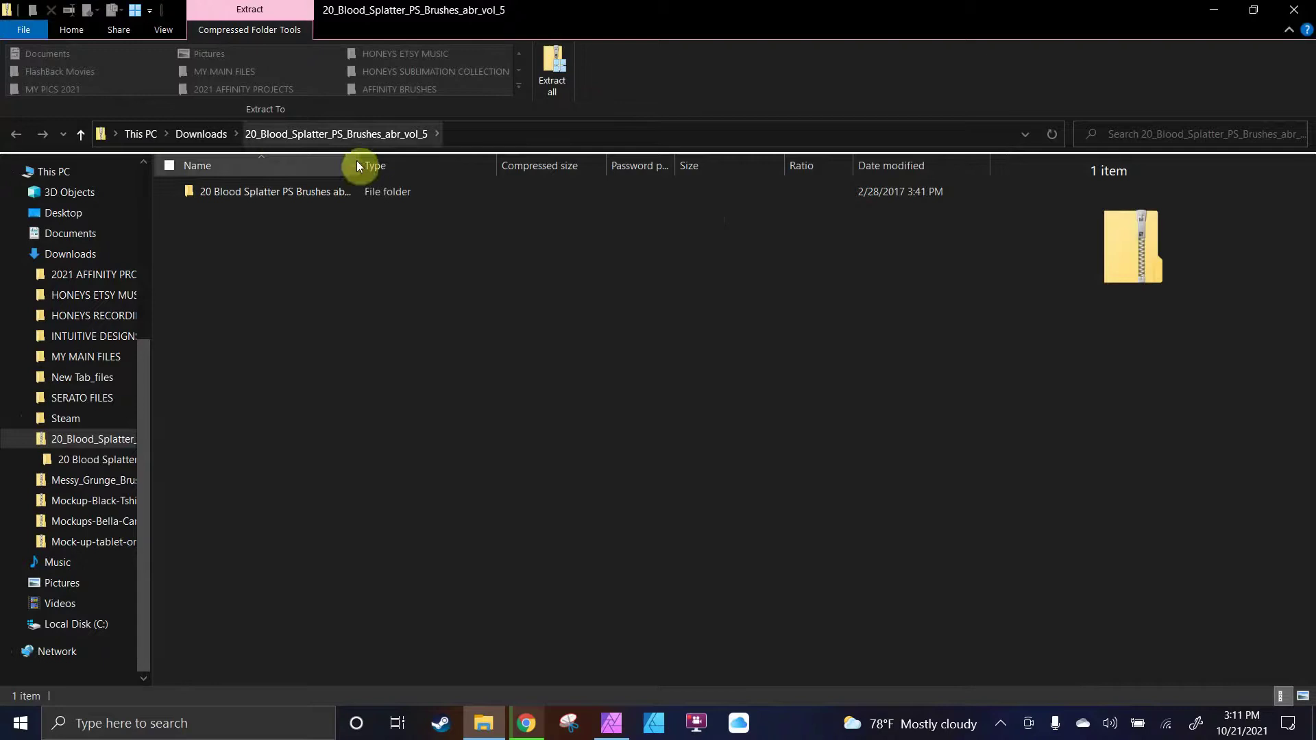
# Extract the blood splatter brush zip into Downloads and return to the Downloads folder
pyautogui.click(552, 65)
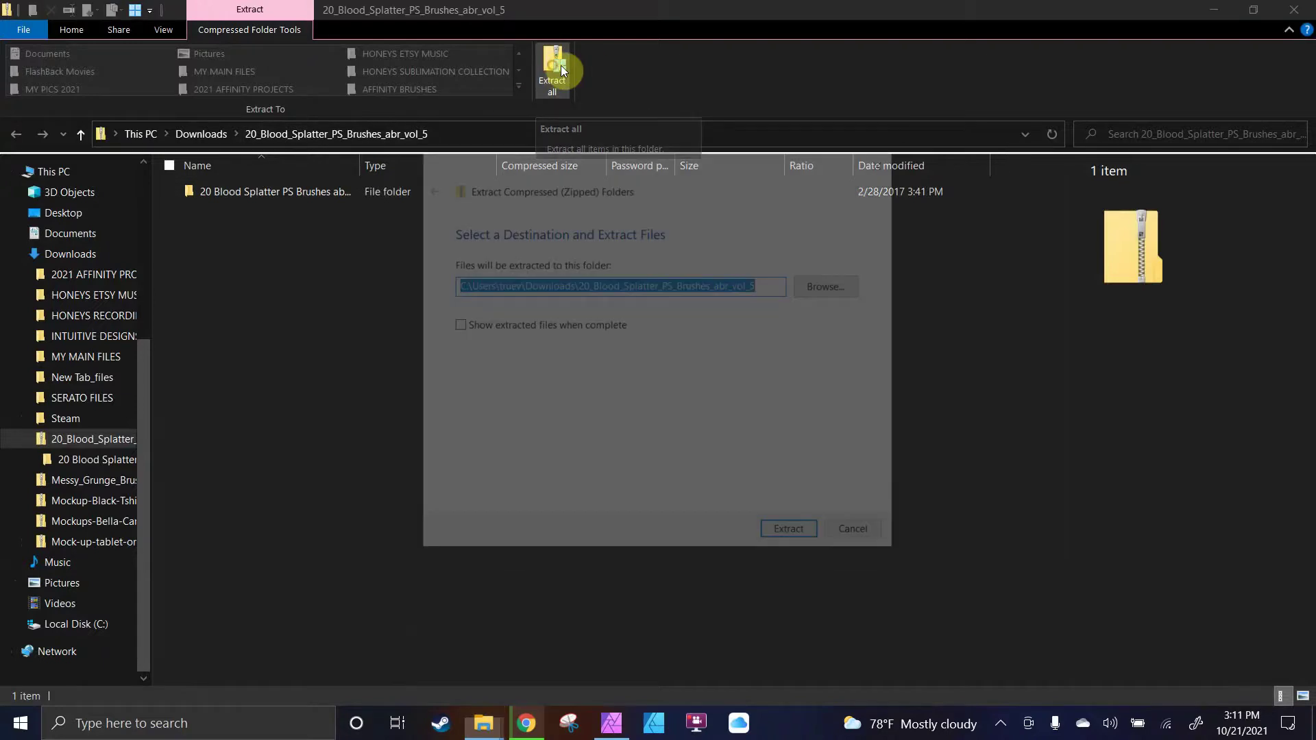
pyautogui.click(787, 536)
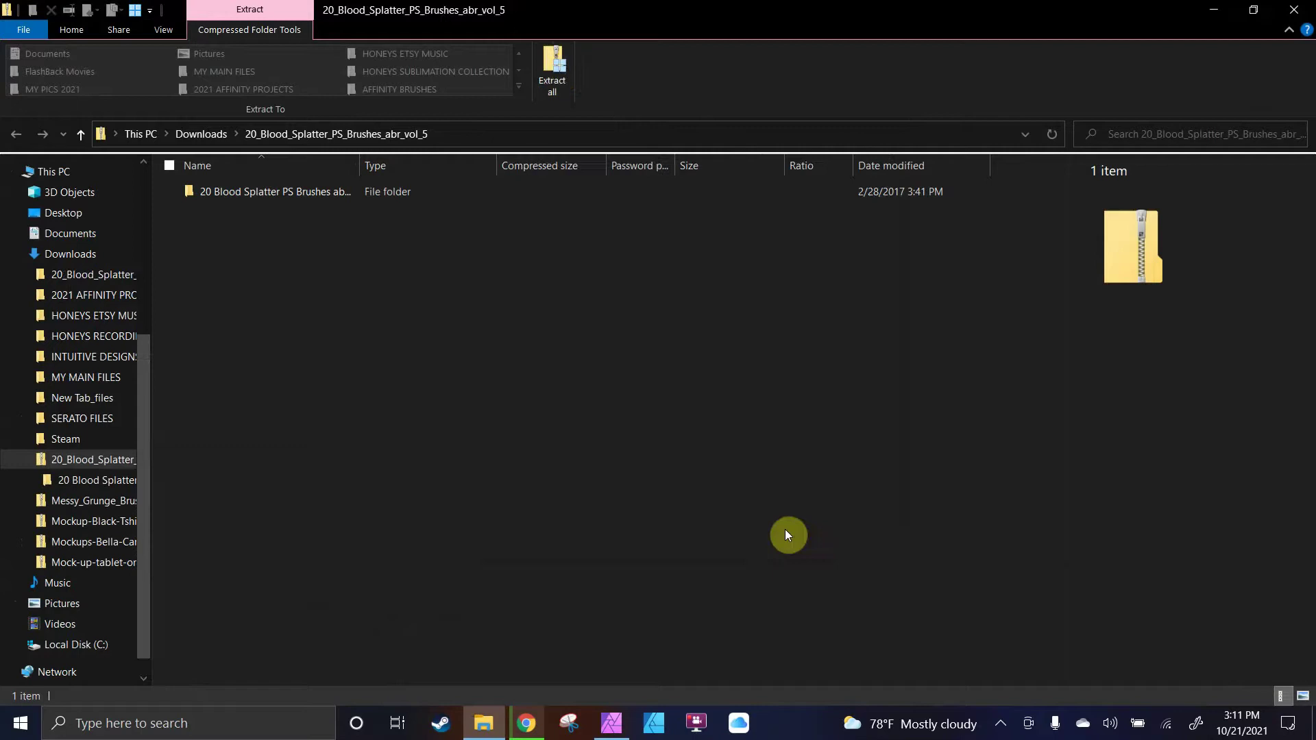
pyautogui.moveTo(93, 275)
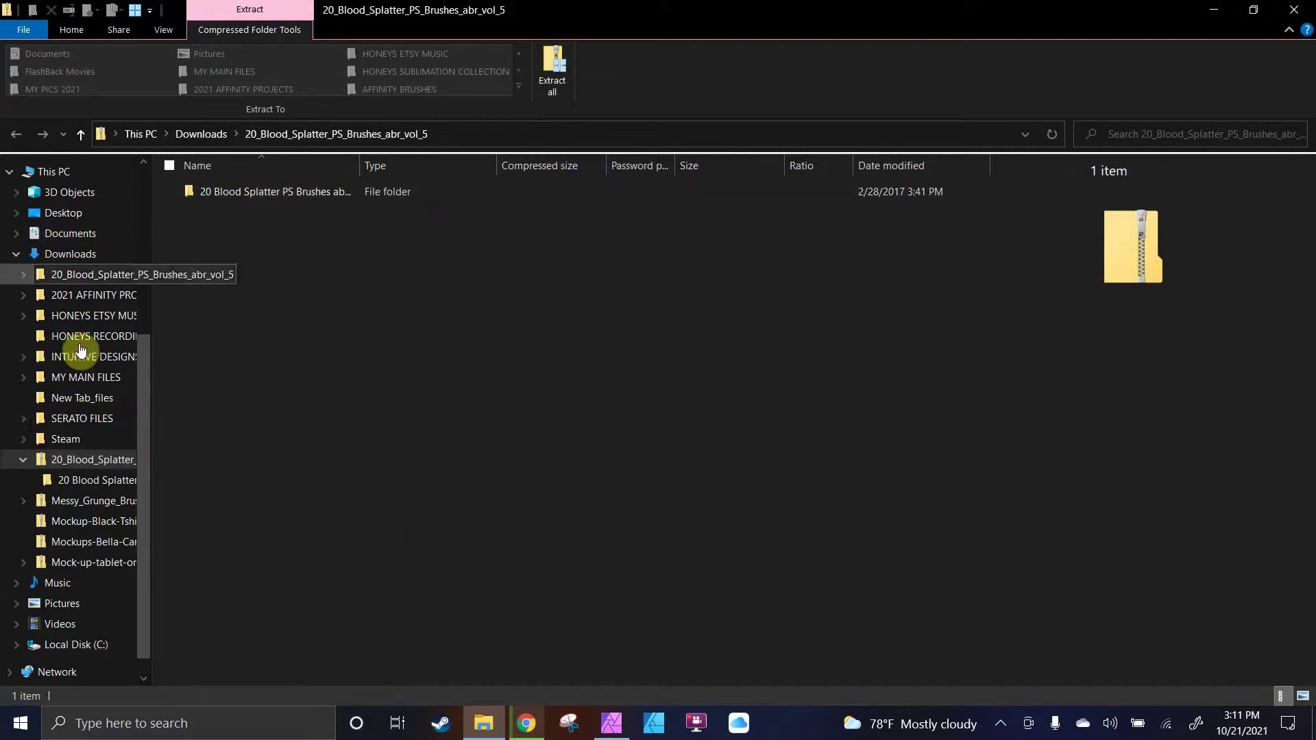
pyautogui.scroll(3, 35, 205)
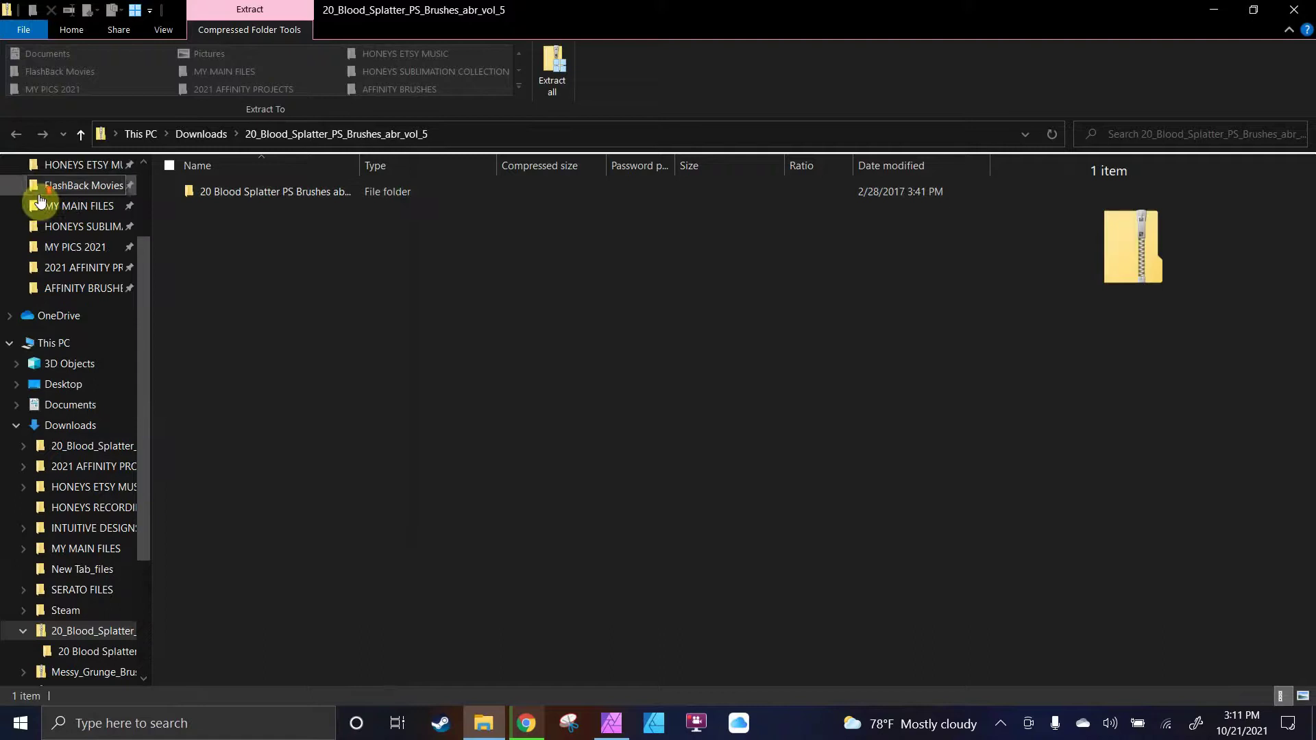
pyautogui.moveTo(264, 195); pyautogui.dragTo(97, 286)
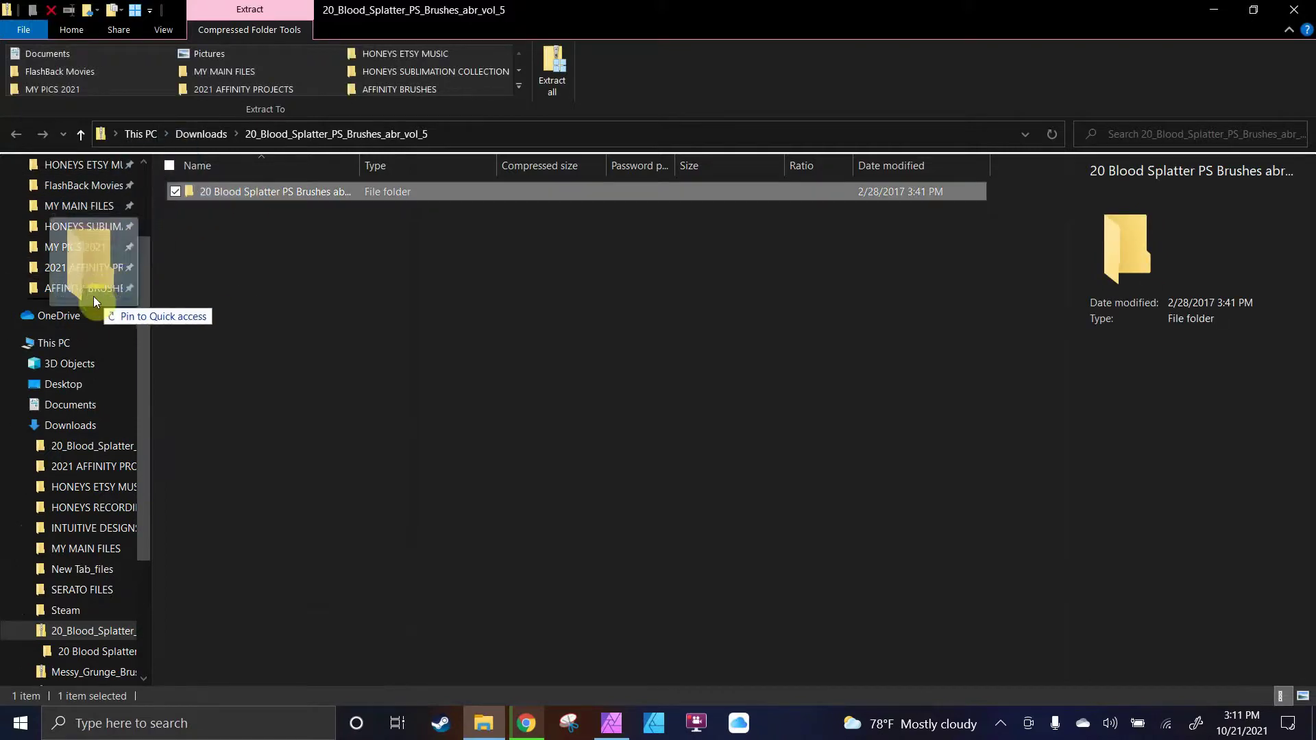
pyautogui.moveTo(96, 287); pyautogui.dragTo(492, 287)
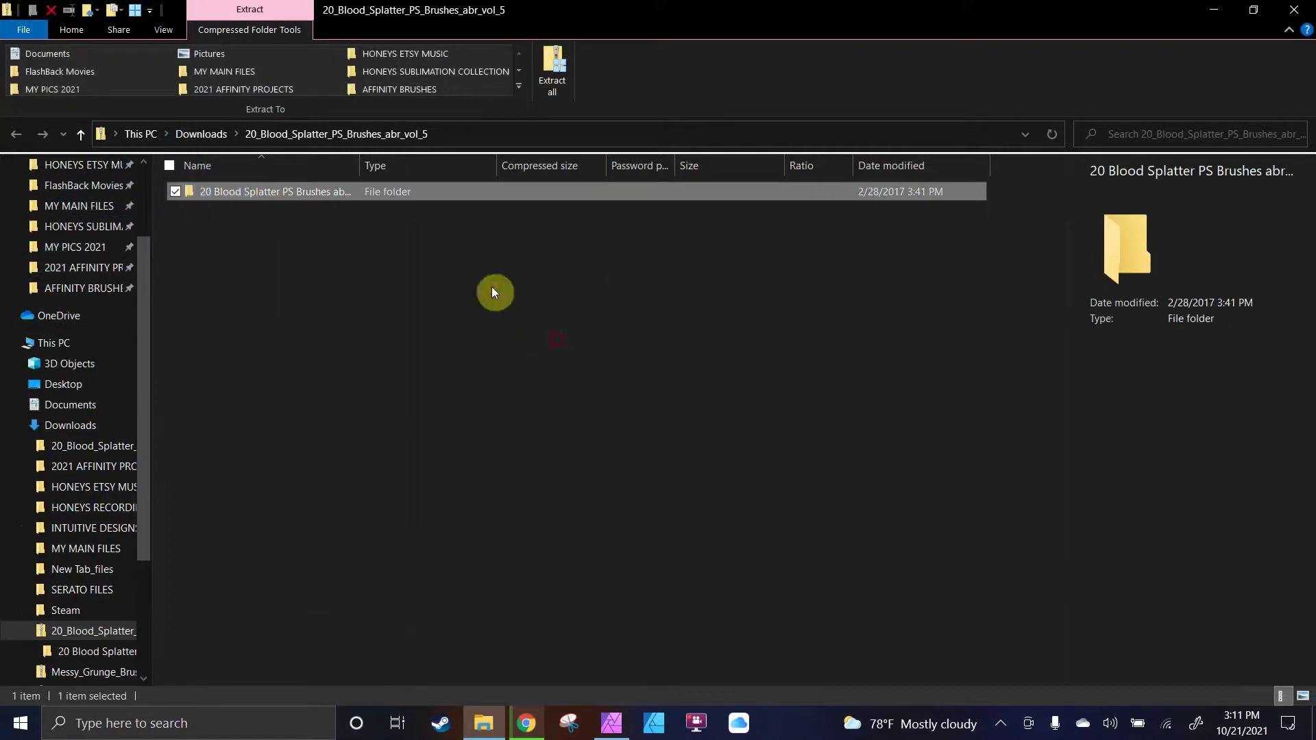
pyautogui.click(79, 132)
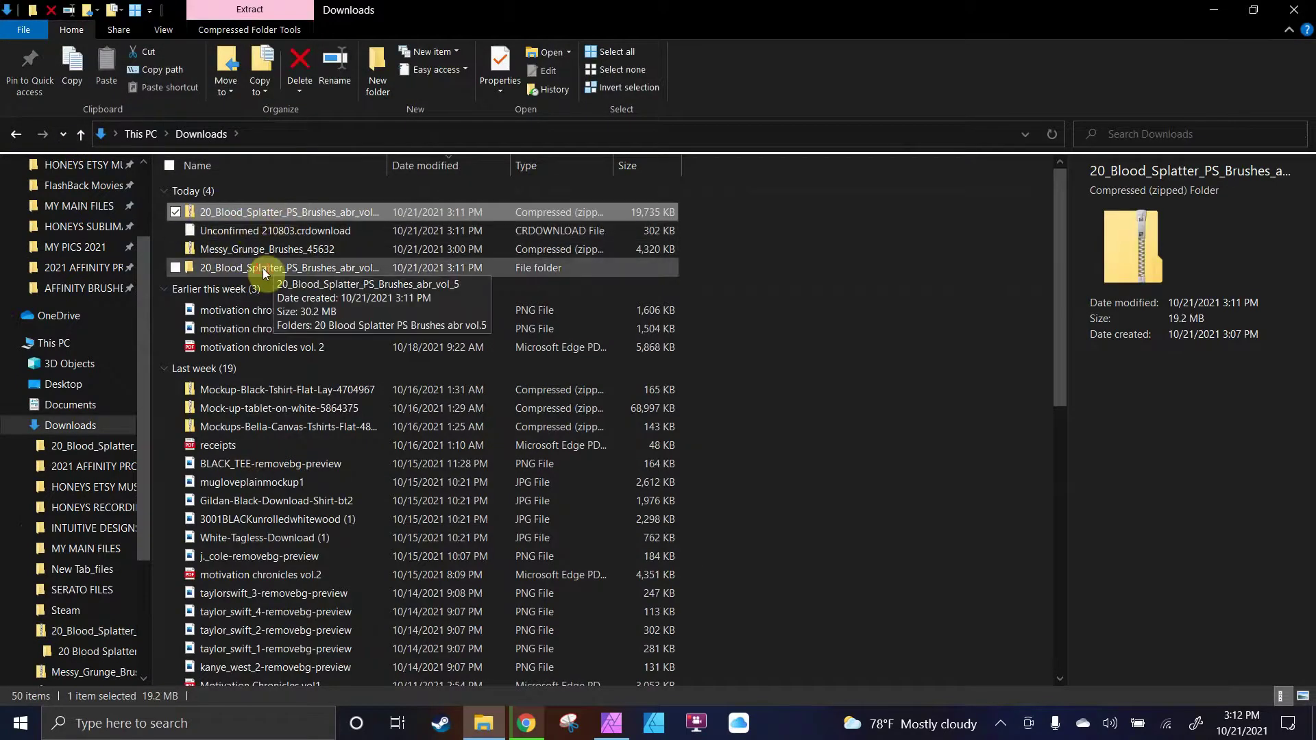
# Move the blood splatter folder into AFFINITY BRUSHES and delete its zip
pyautogui.moveTo(262, 269); pyautogui.dragTo(81, 289)
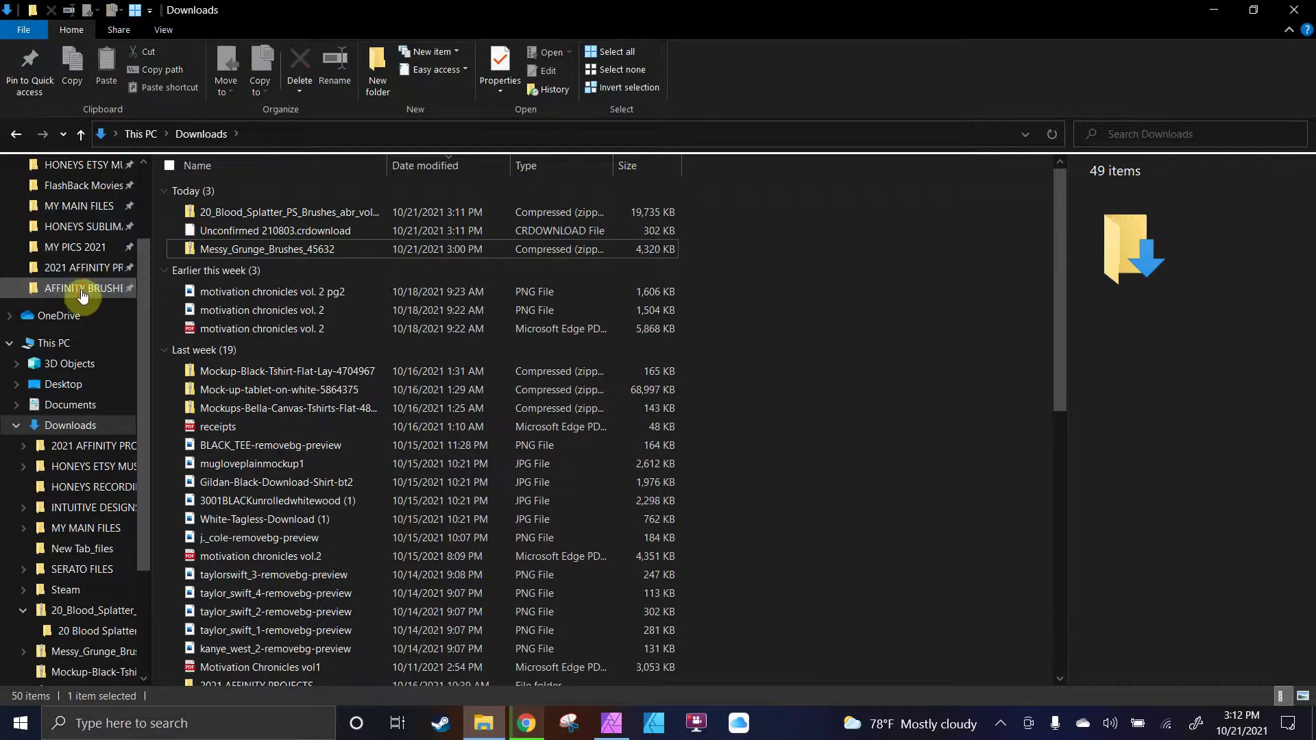
pyautogui.click(227, 214)
pyautogui.rightClick(227, 215)
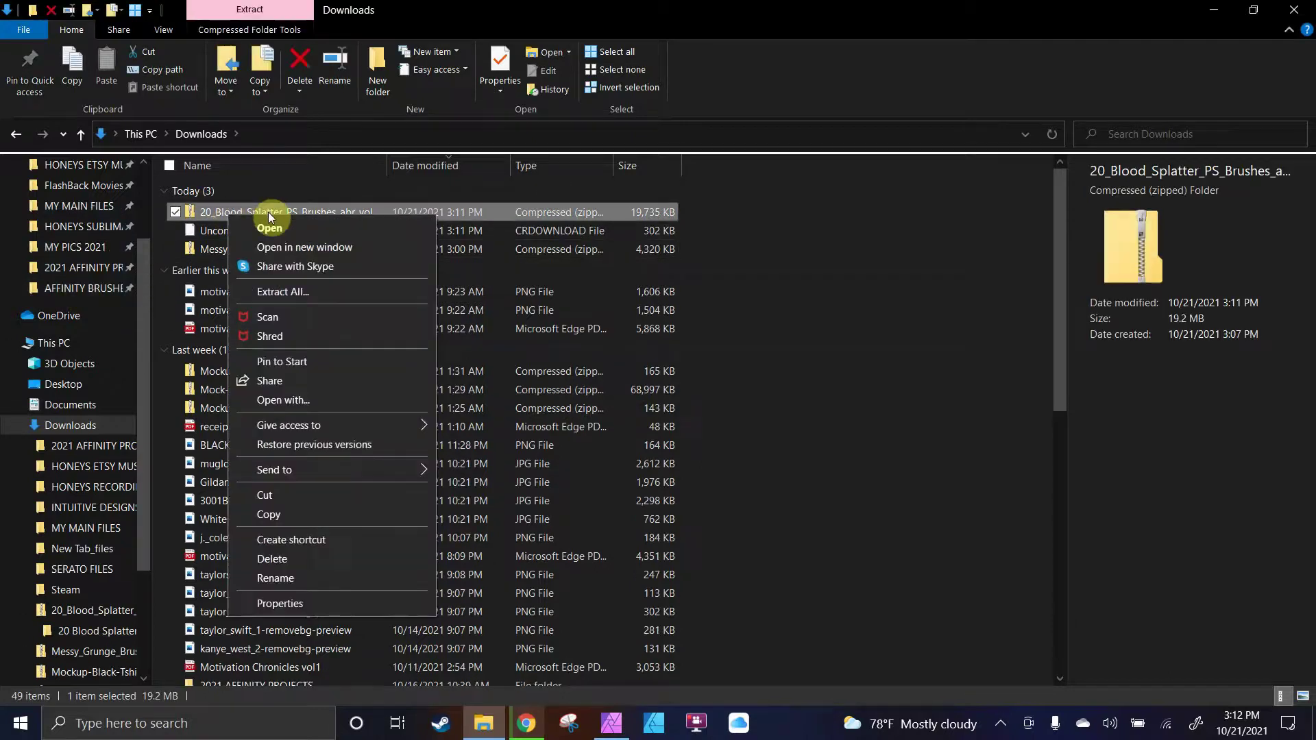
pyautogui.click(275, 558)
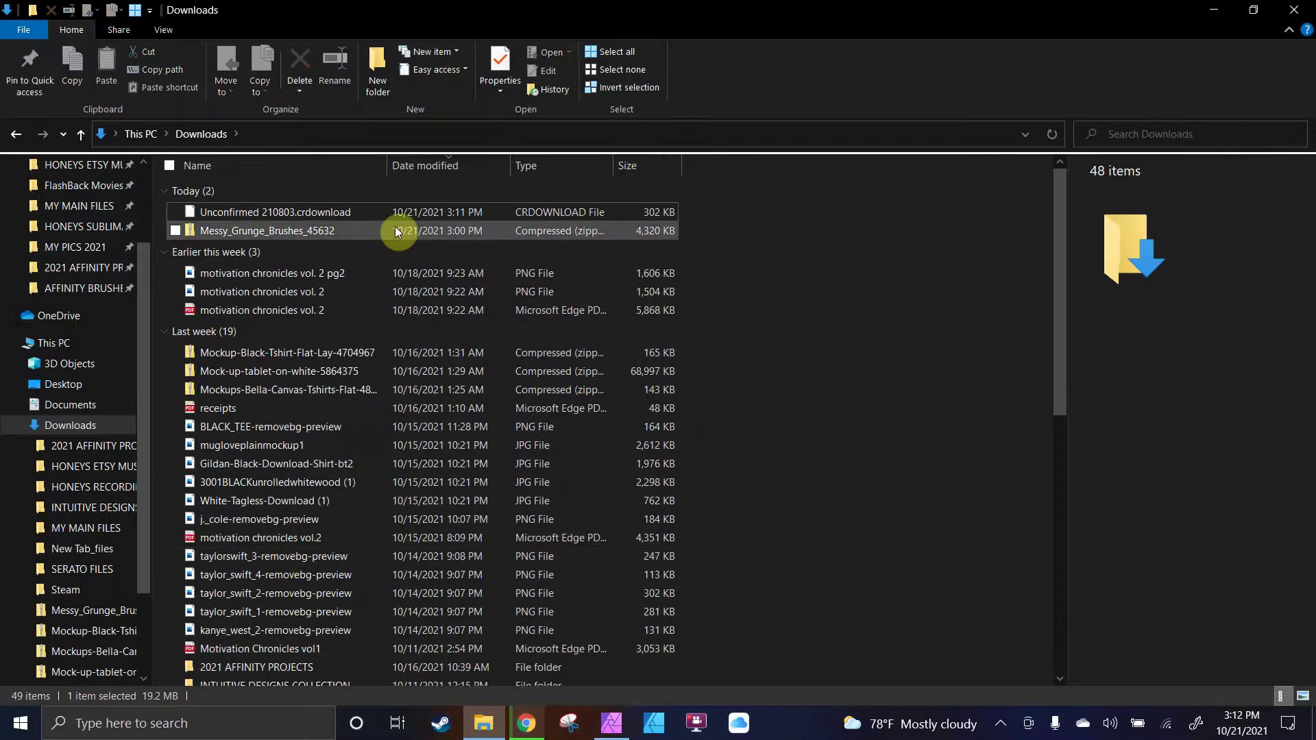
# Delete the Messy Grunge brushes zip and open the AFFINITY BRUSHES folder
pyautogui.click(274, 231)
pyautogui.rightClick(274, 230)
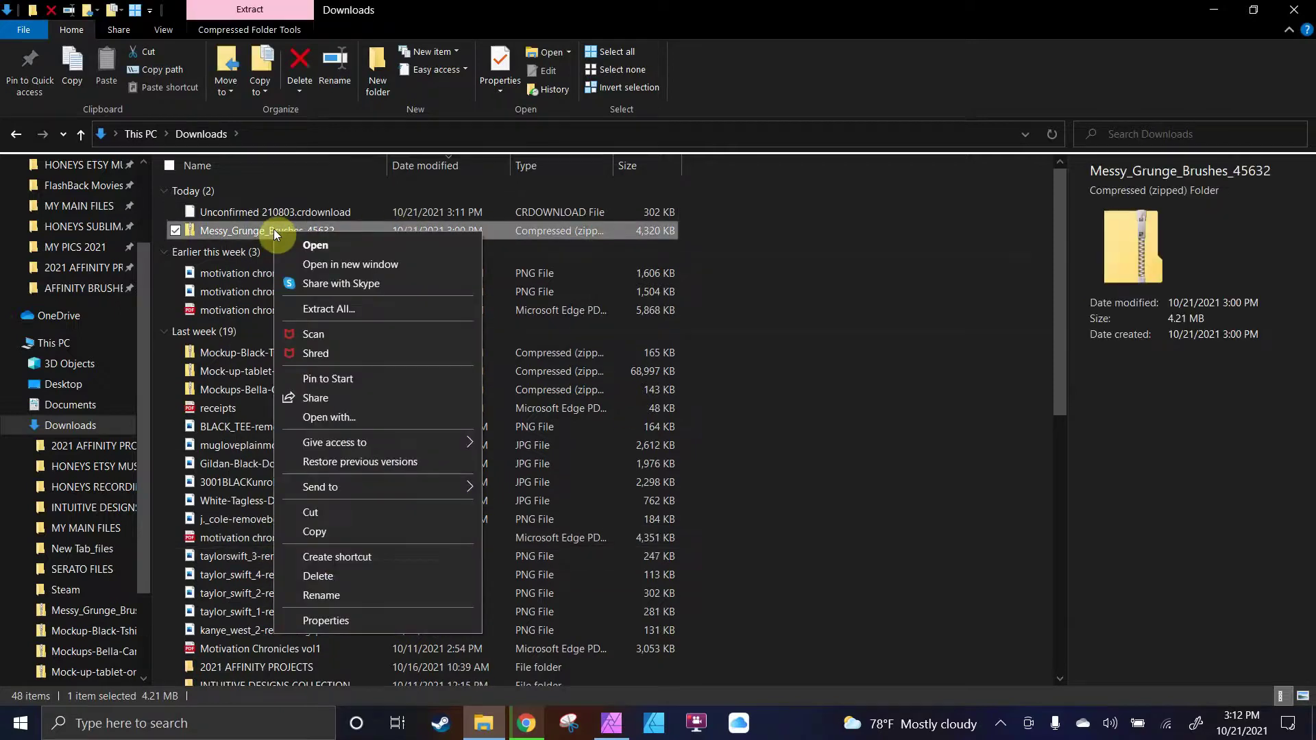
pyautogui.click(321, 576)
pyautogui.click(62, 289)
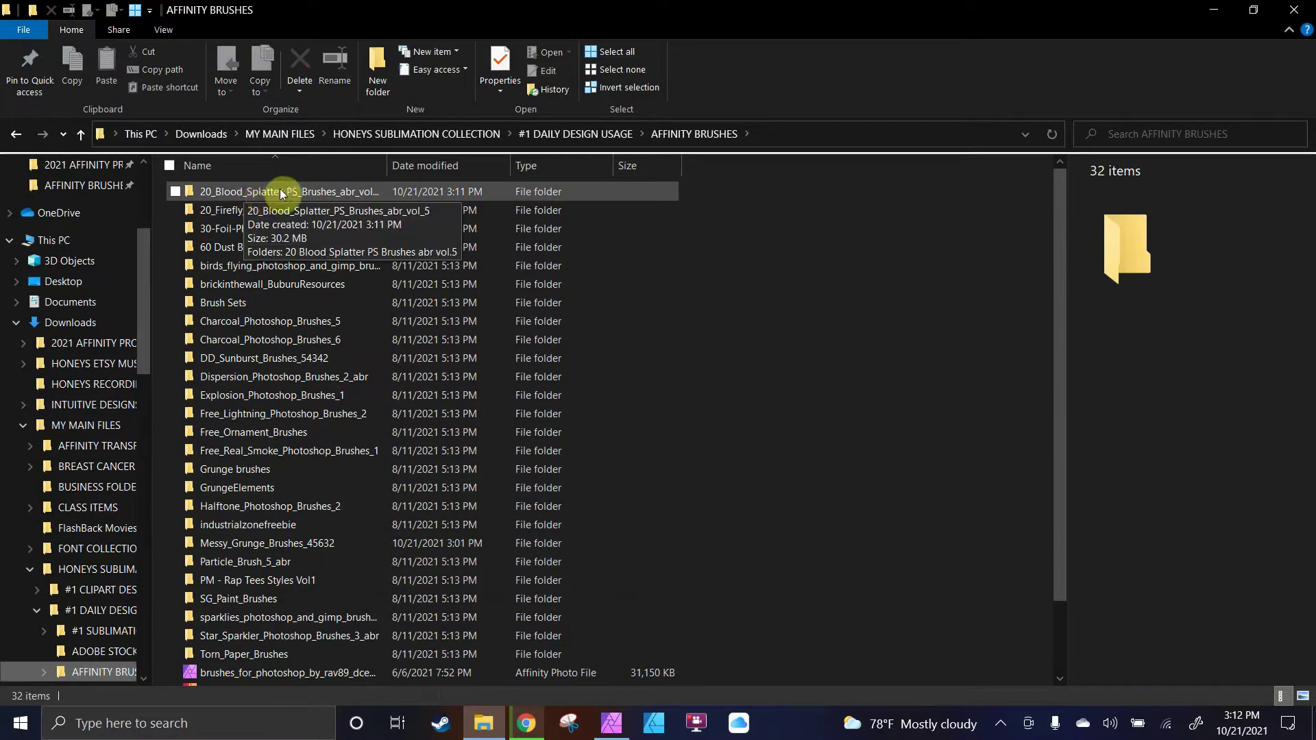
# In Affinity Photo, hide and re-show the Brushes panel, then redock it in the right studio
pyautogui.click(609, 727)
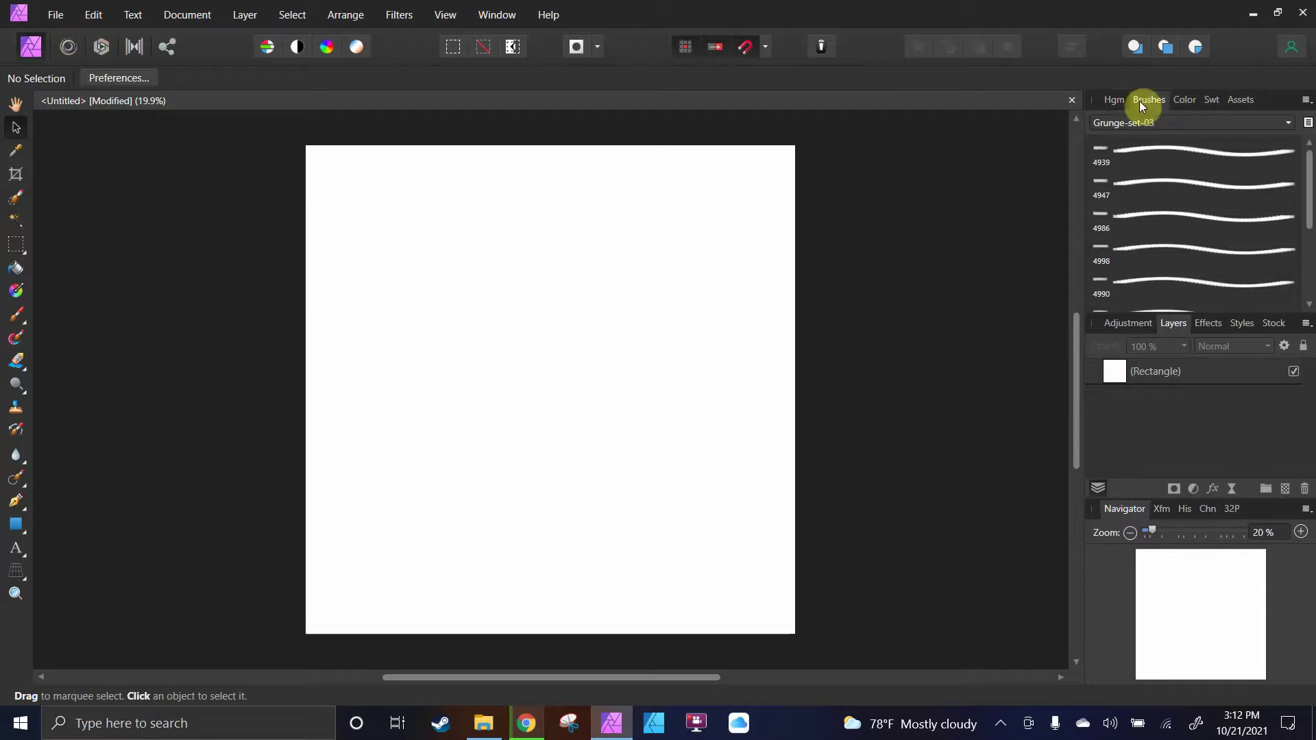
pyautogui.click(444, 14)
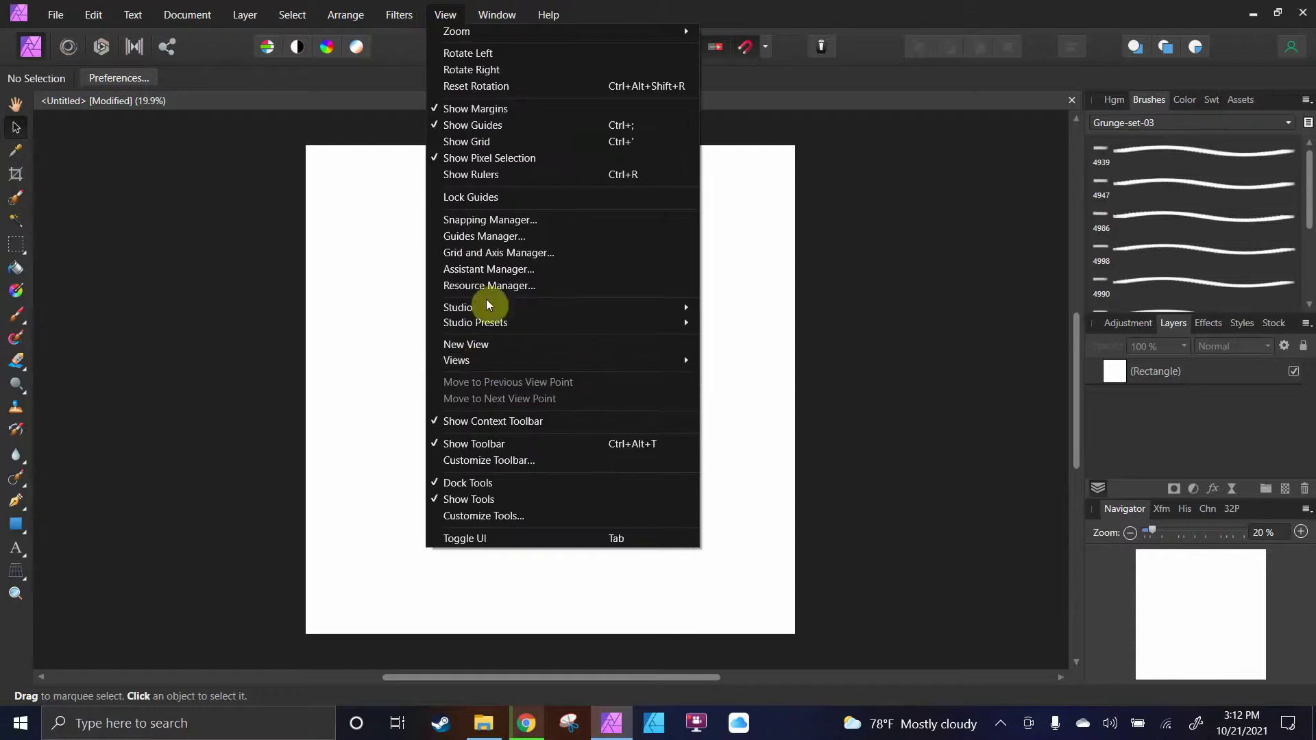
pyautogui.moveTo(458, 307)
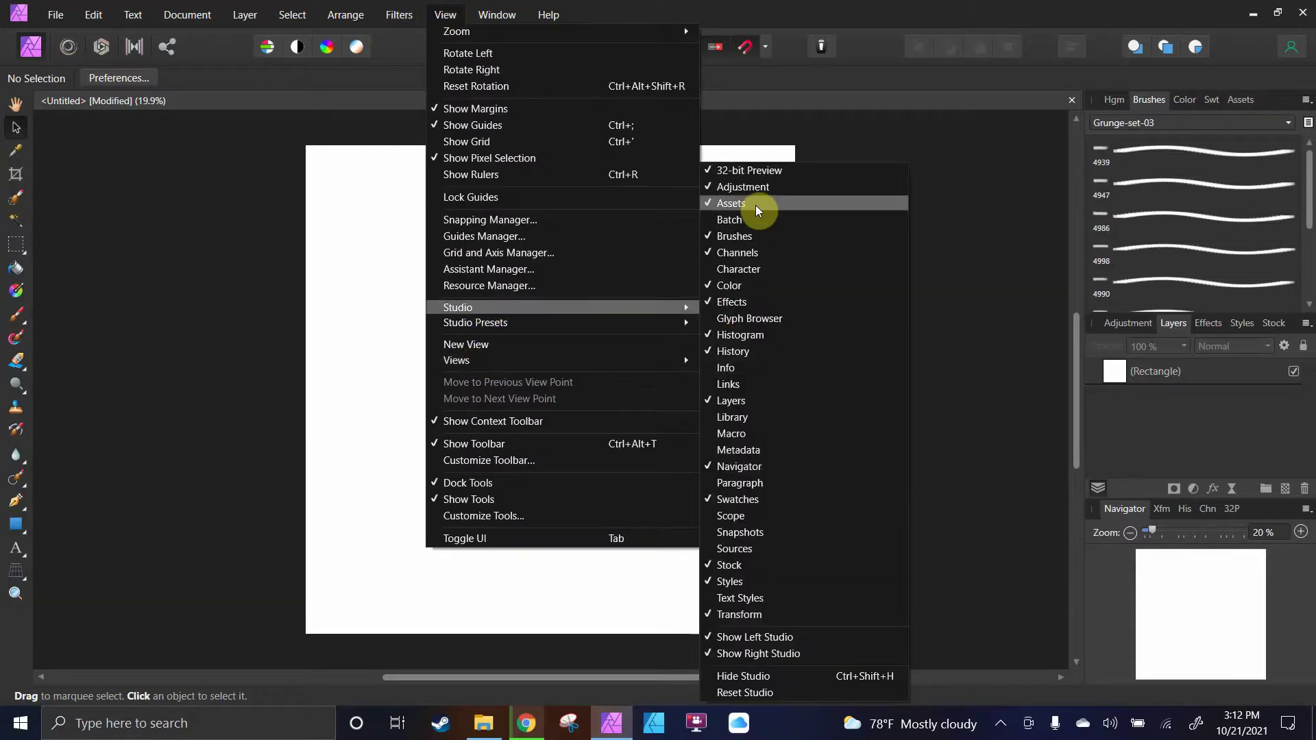
pyautogui.click(751, 237)
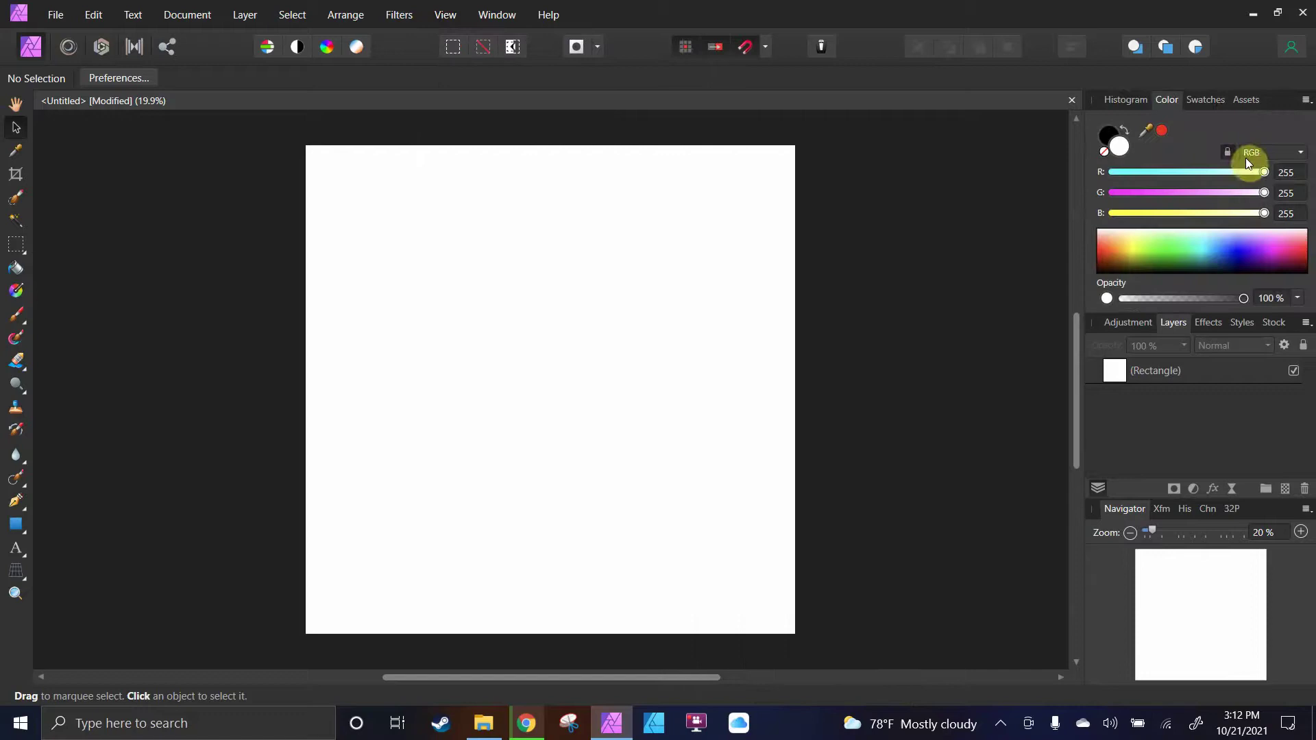
pyautogui.click(448, 15)
pyautogui.moveTo(458, 306)
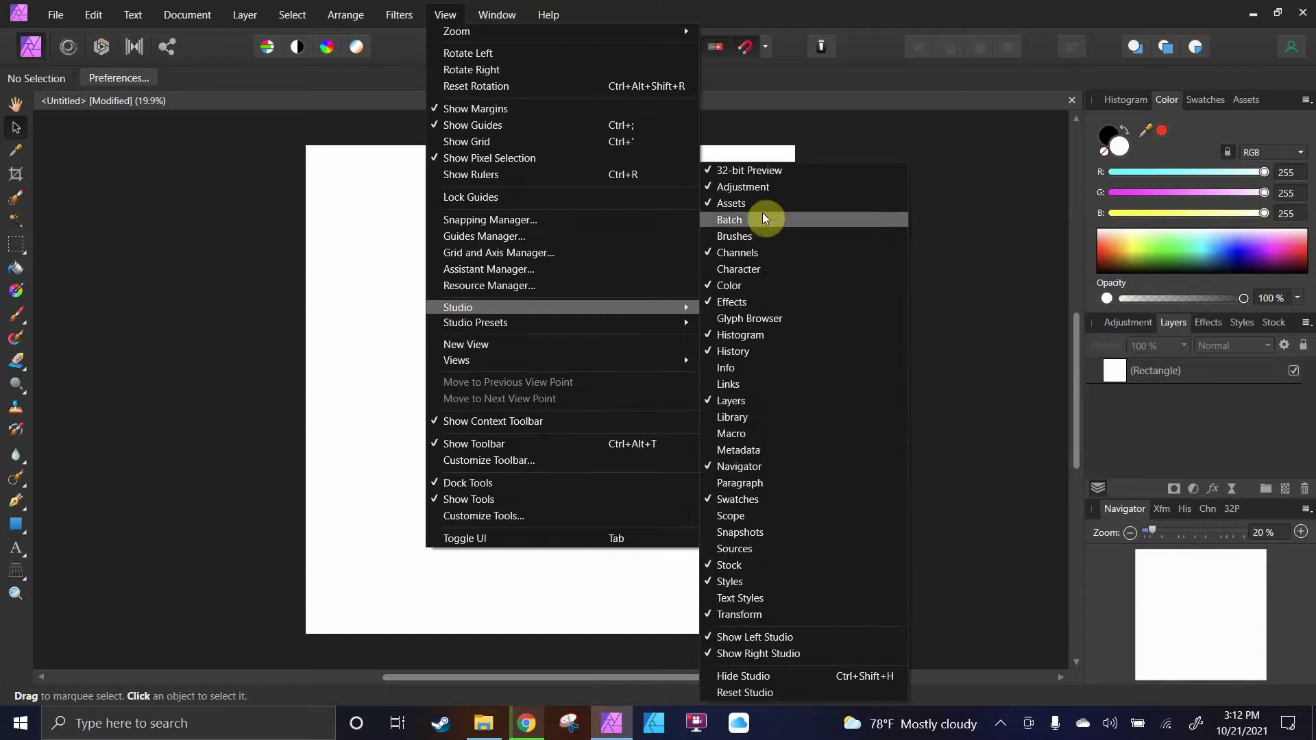
pyautogui.click(763, 236)
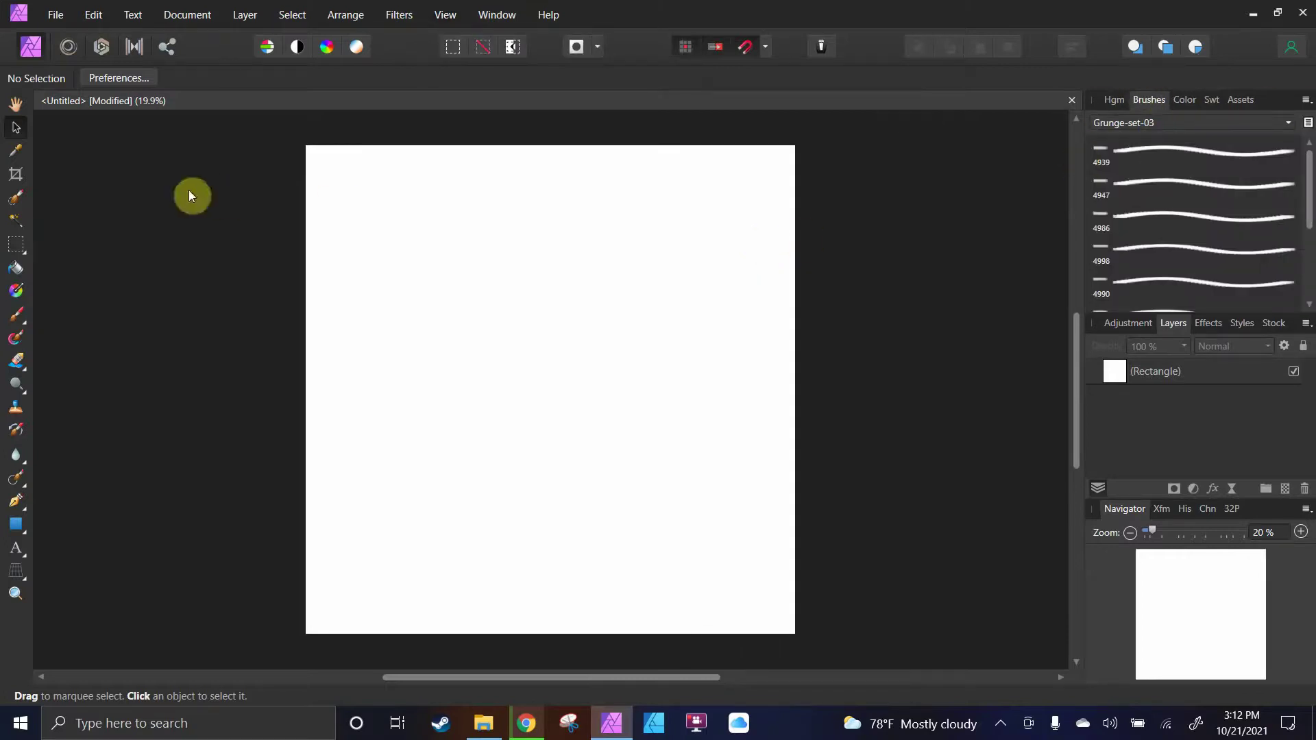
pyautogui.moveTo(1122, 98); pyautogui.dragTo(95, 152)
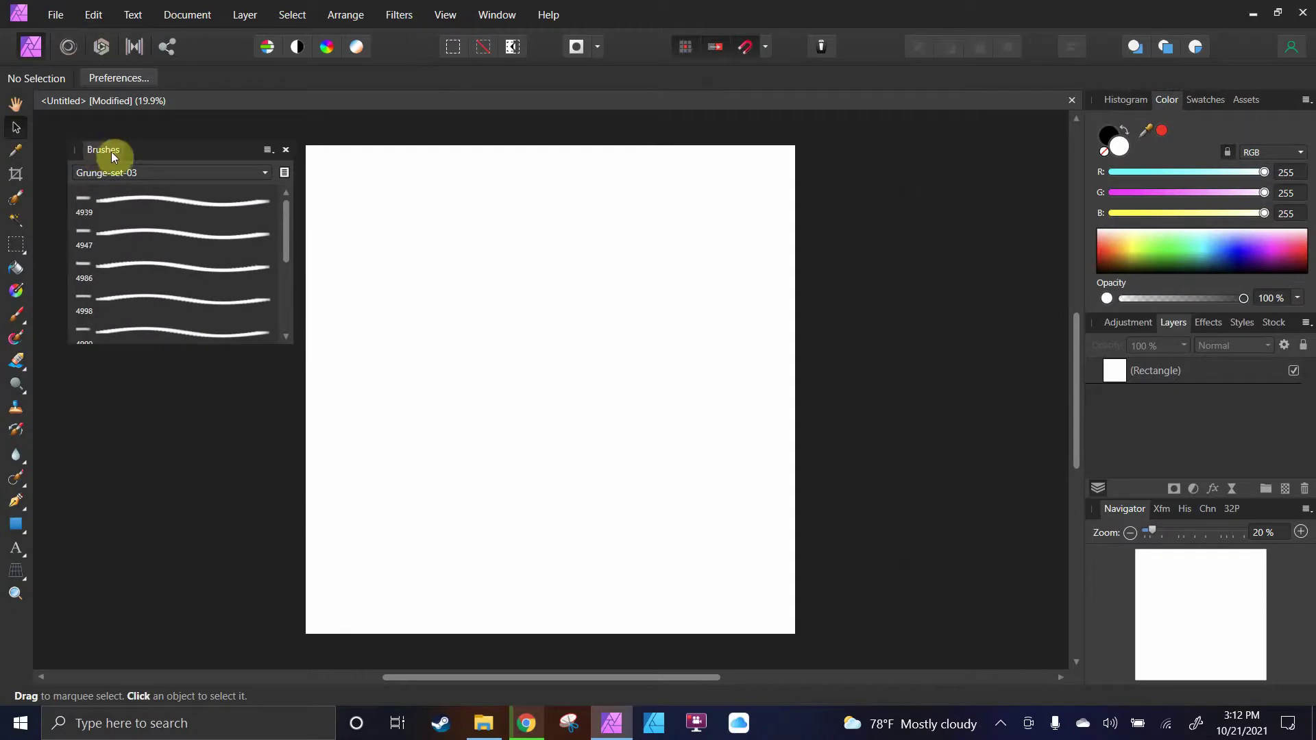
pyautogui.moveTo(114, 152); pyautogui.dragTo(1145, 103)
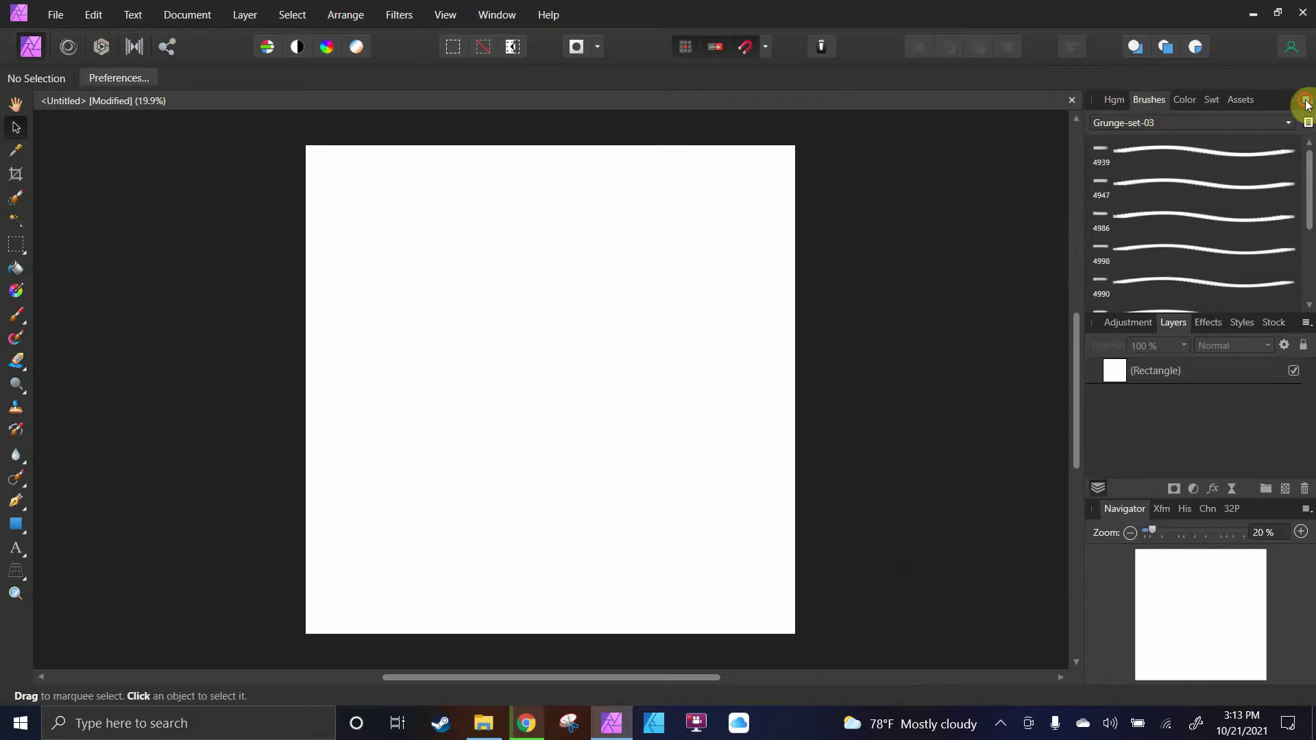
# Import the '20 Blood Brushes' file from the blood splatter folder in AFFINITY BRUSHES
pyautogui.click(1307, 104)
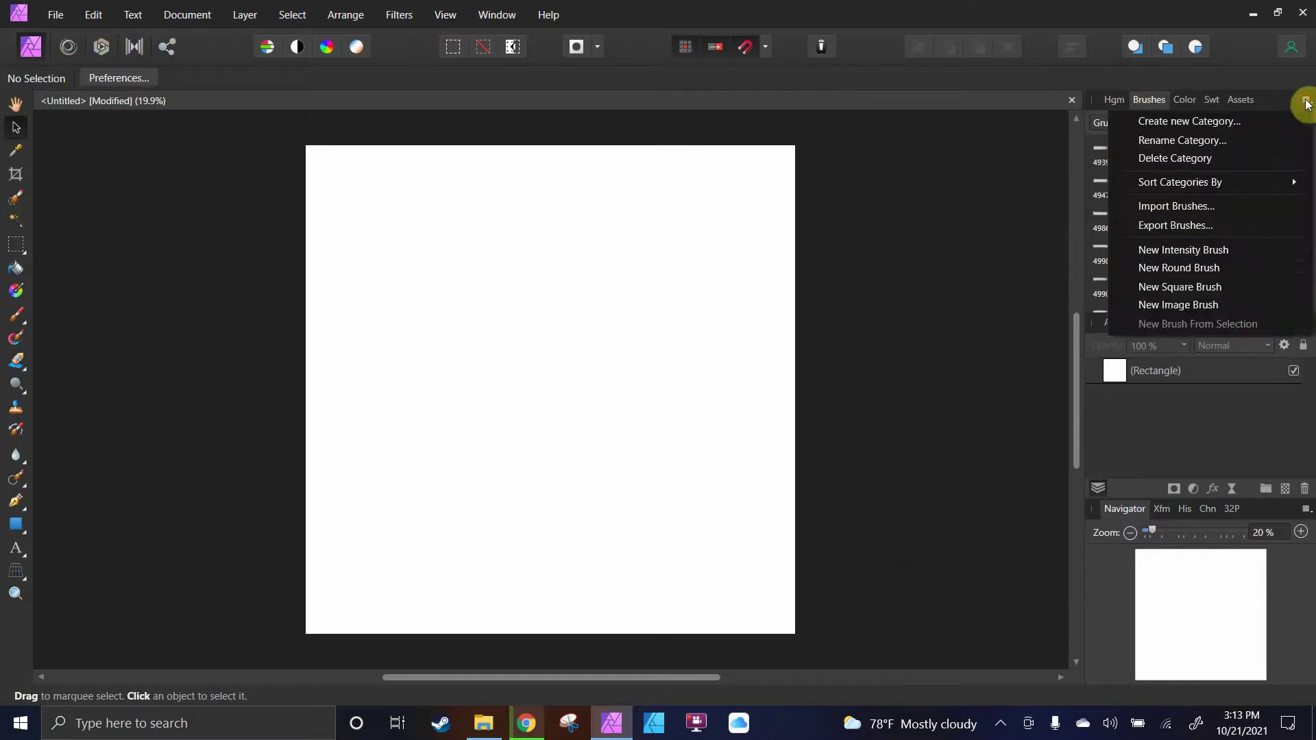
pyautogui.click(1165, 207)
pyautogui.click(87, 42)
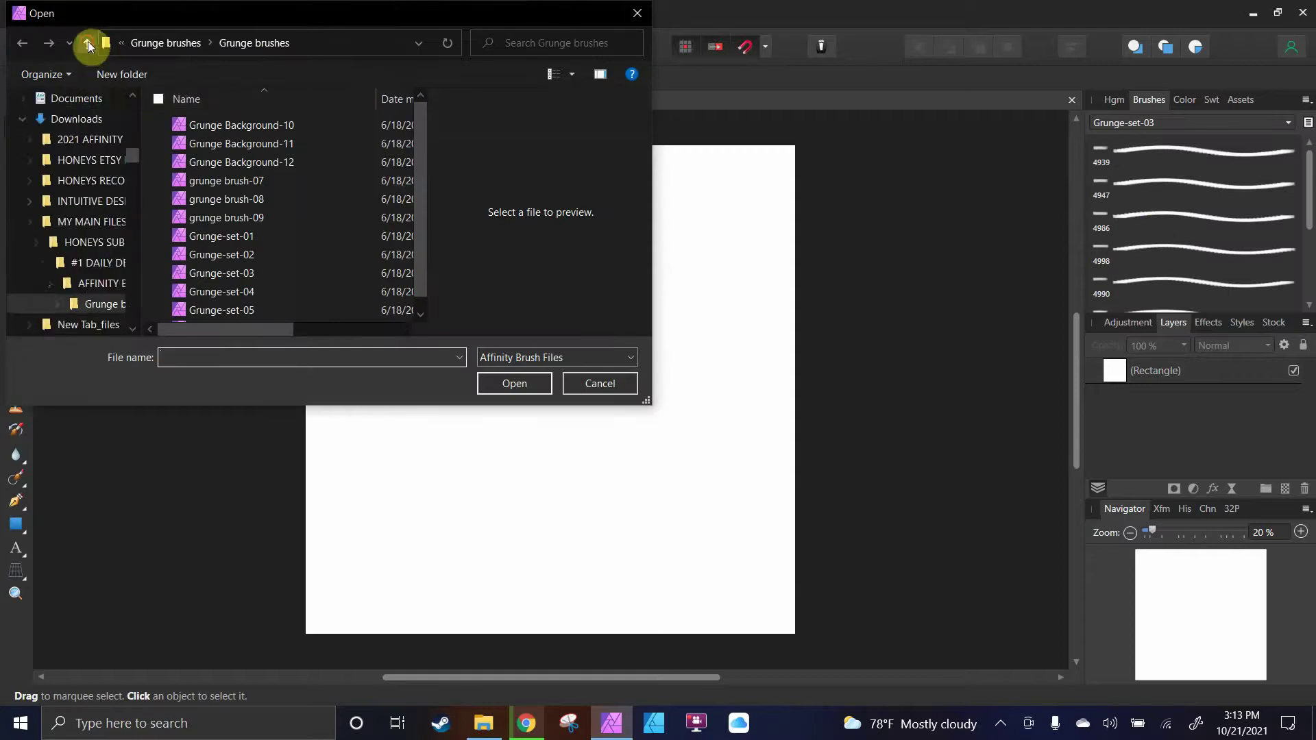
pyautogui.click(87, 42)
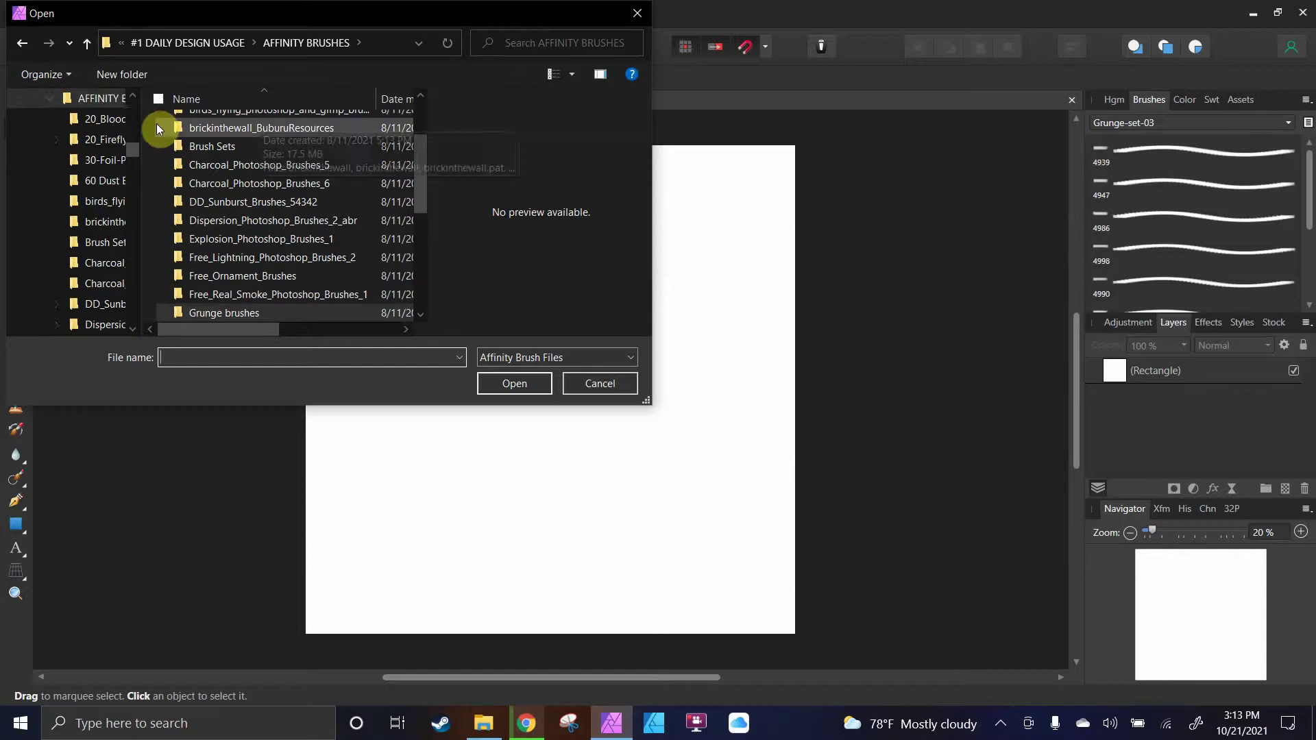
pyautogui.scroll(2, 257, 164)
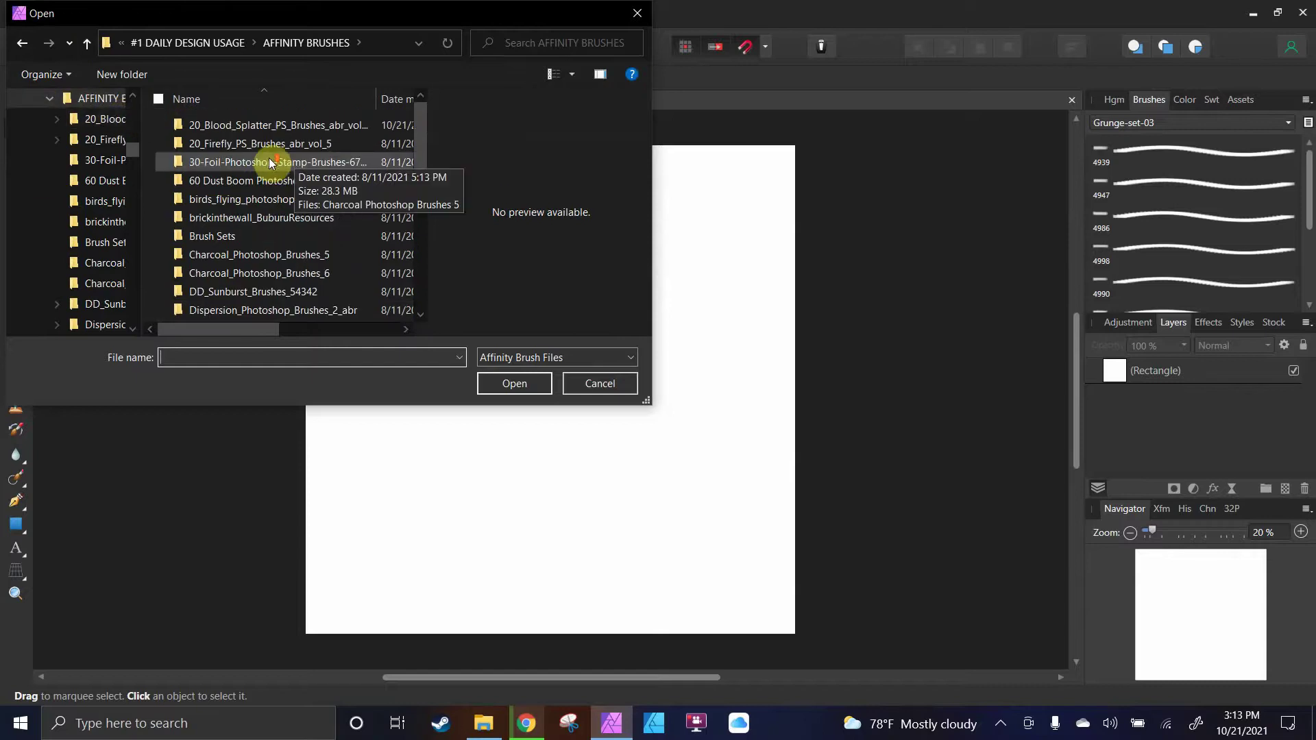
pyautogui.click(224, 128)
pyautogui.click(513, 383)
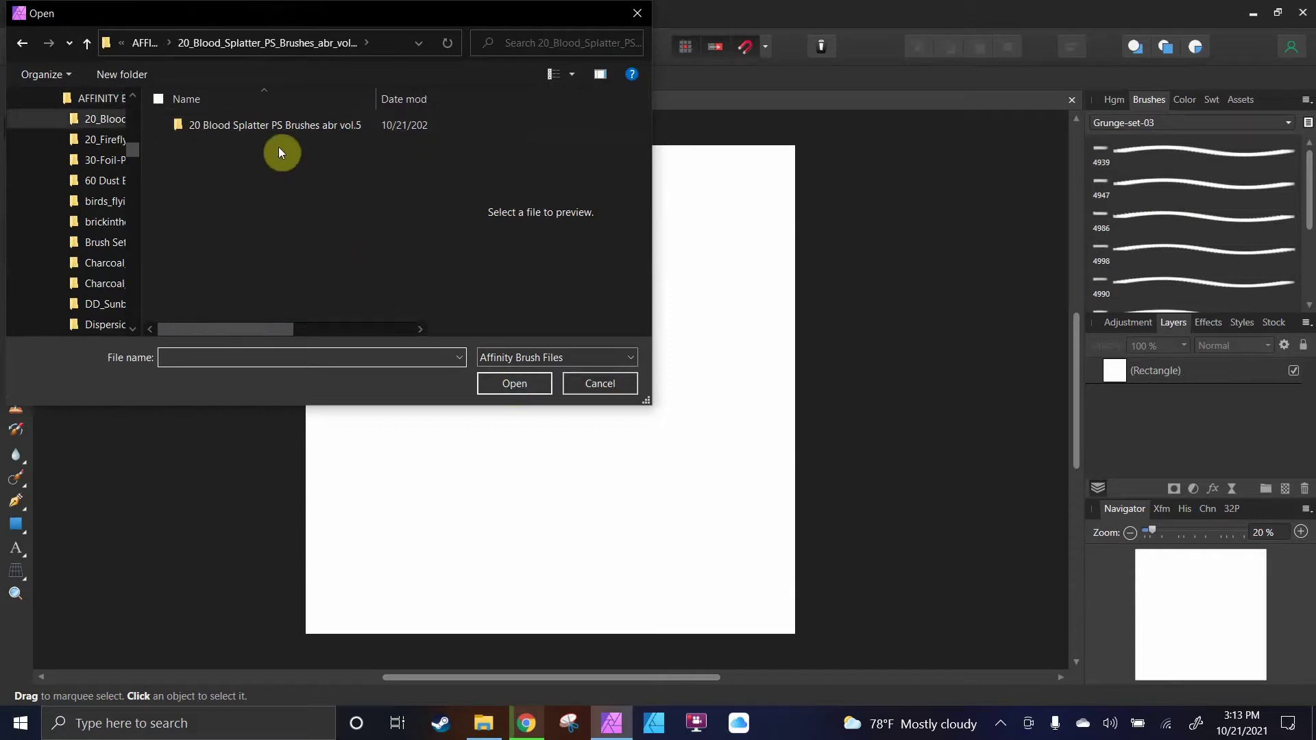
pyautogui.click(291, 123)
pyautogui.click(513, 386)
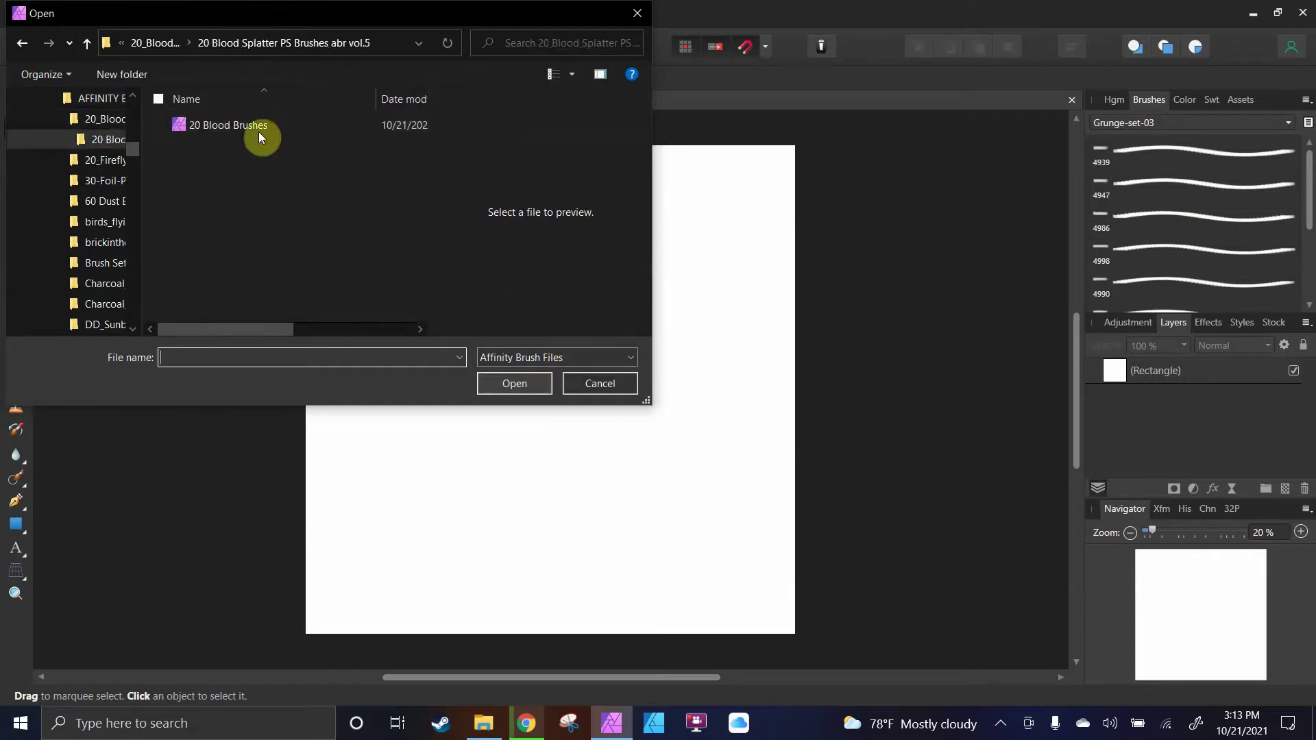
pyautogui.click(217, 127)
pyautogui.click(527, 388)
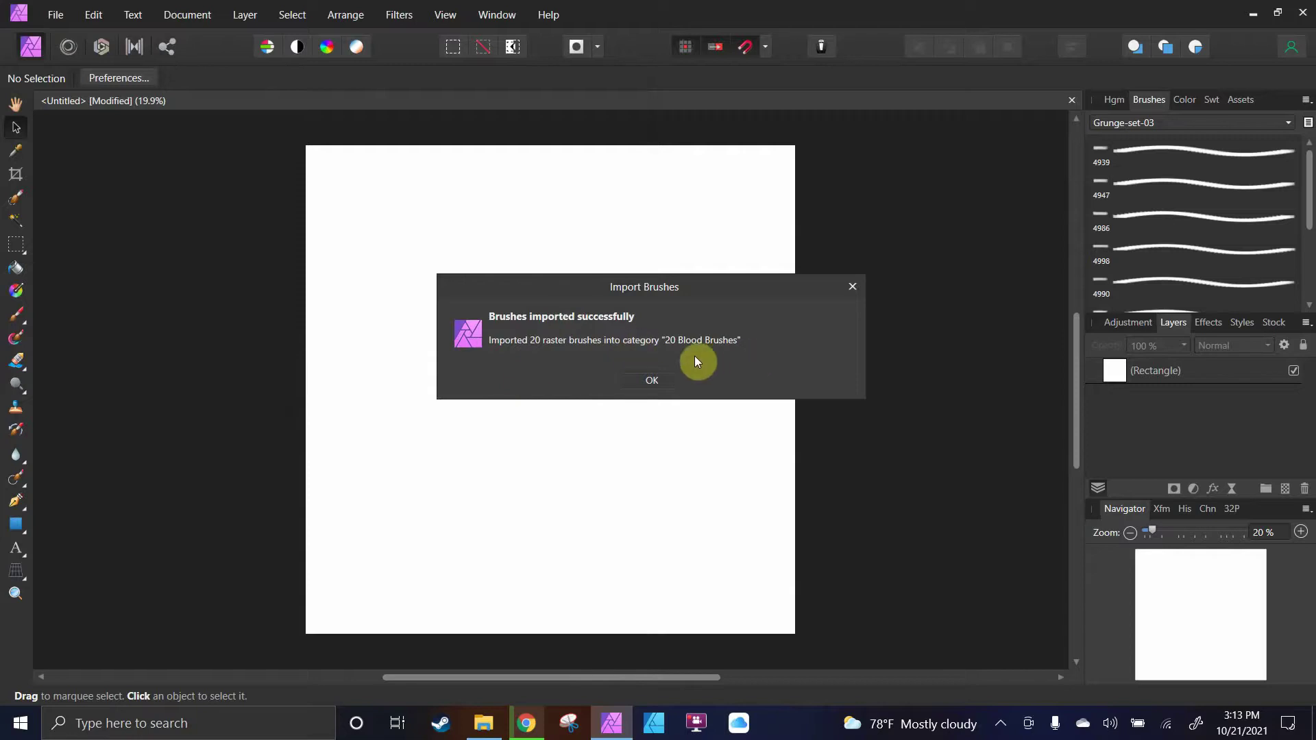
# Dismiss the import message and switch the Brushes panel to the 20 Blood Brushes category
pyautogui.click(653, 381)
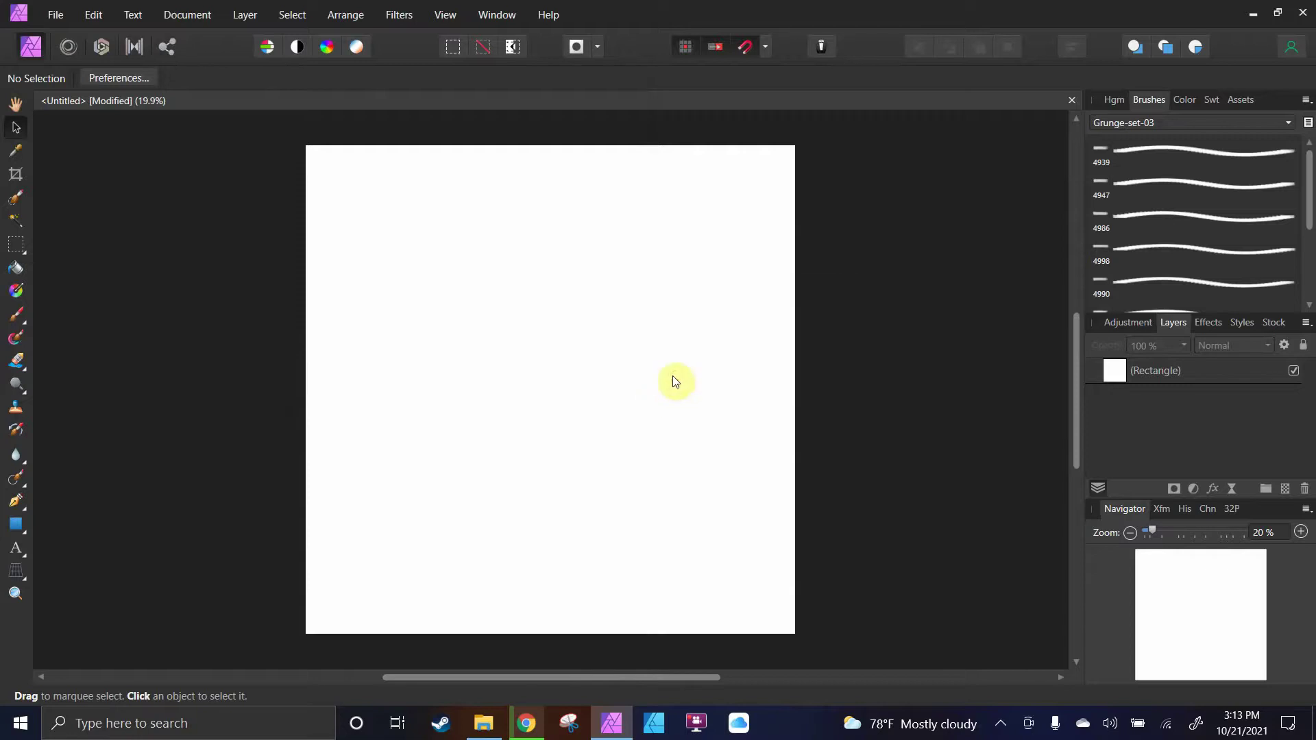
pyautogui.click(1157, 124)
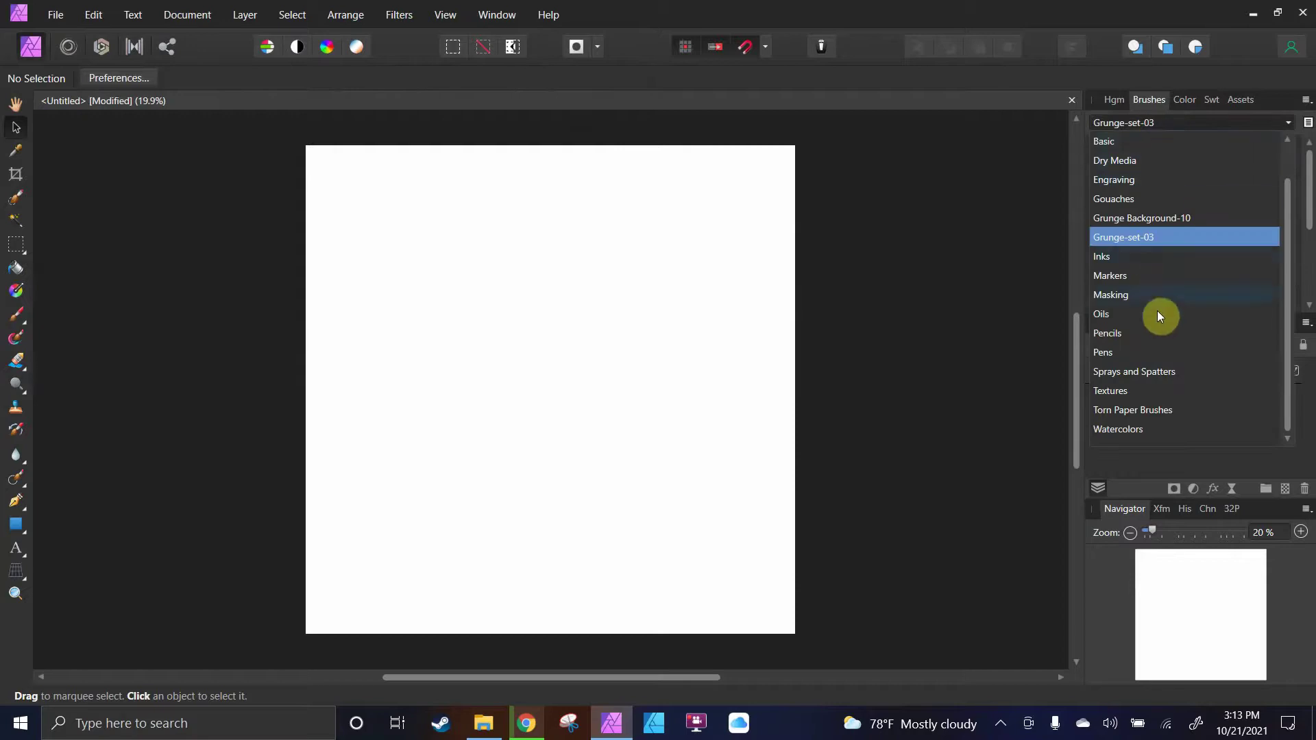
pyautogui.scroll(1, 1156, 298)
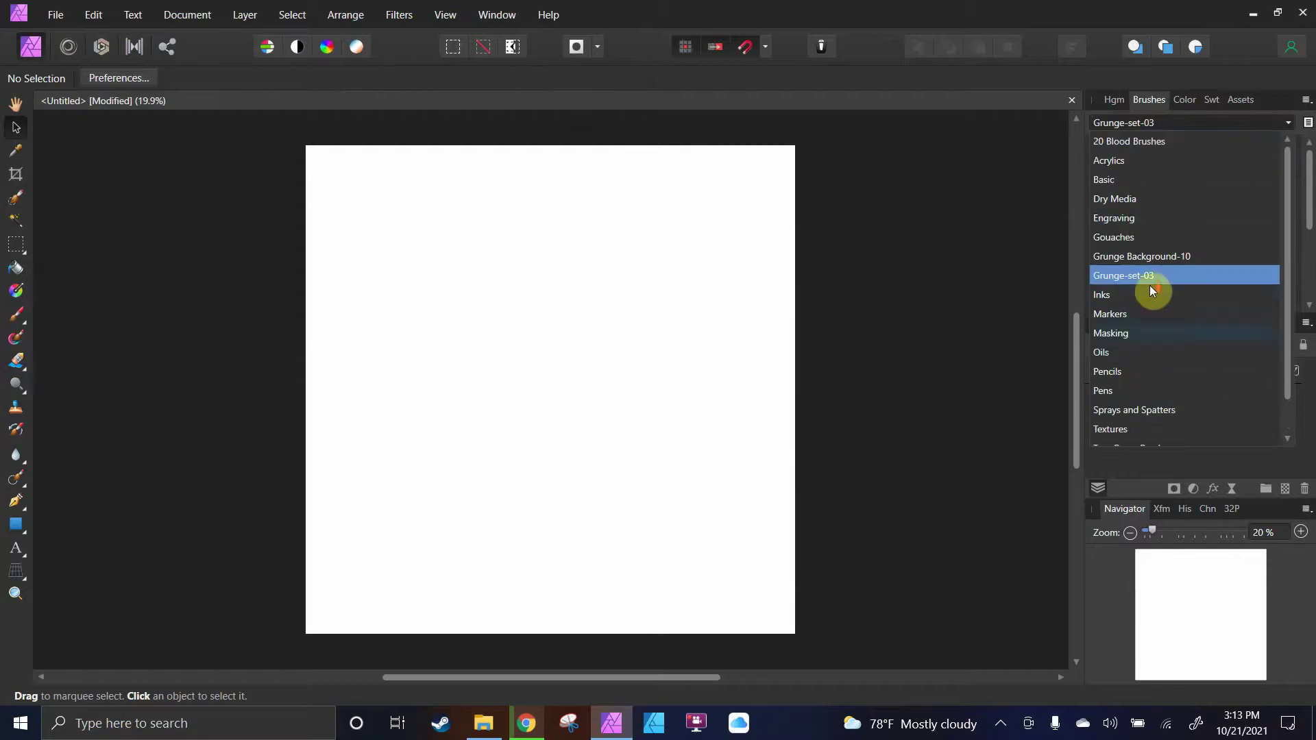
pyautogui.click(1126, 141)
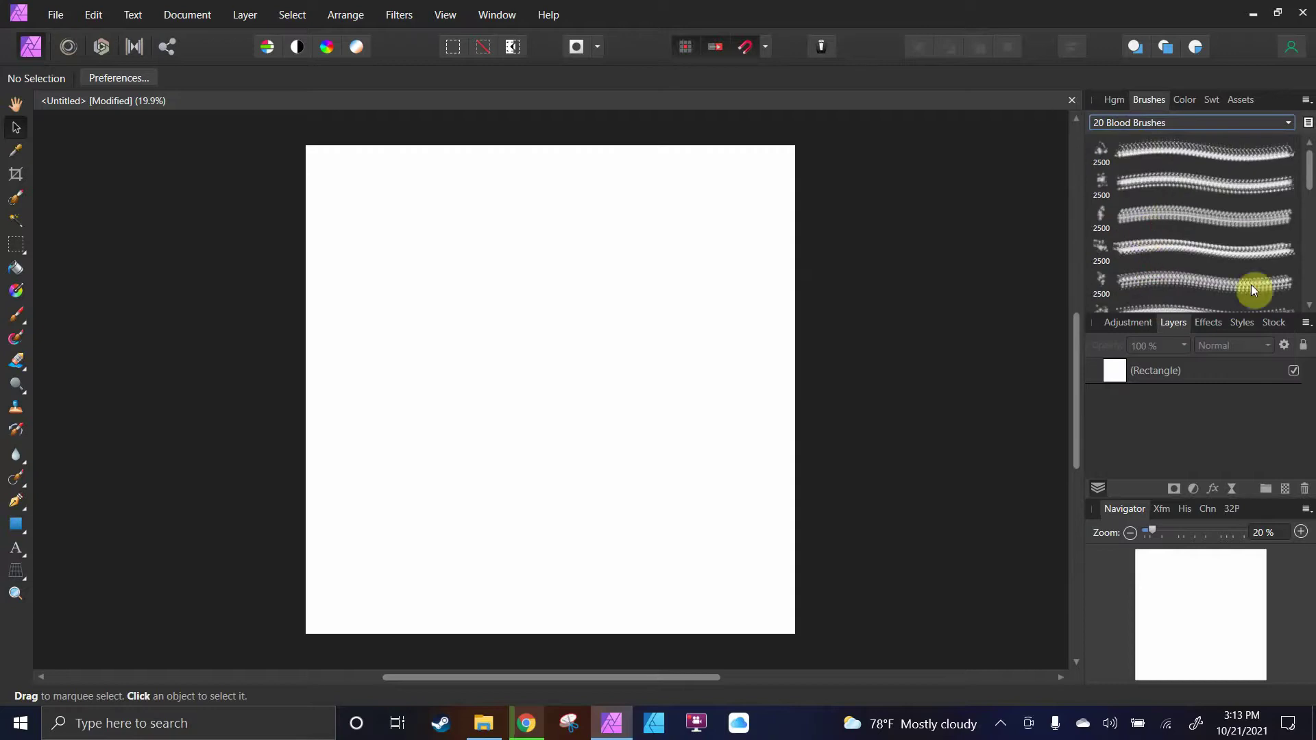
# Add a pixel layer and paint splatters with the first blood brush, undoing the last stroke
pyautogui.click(1284, 490)
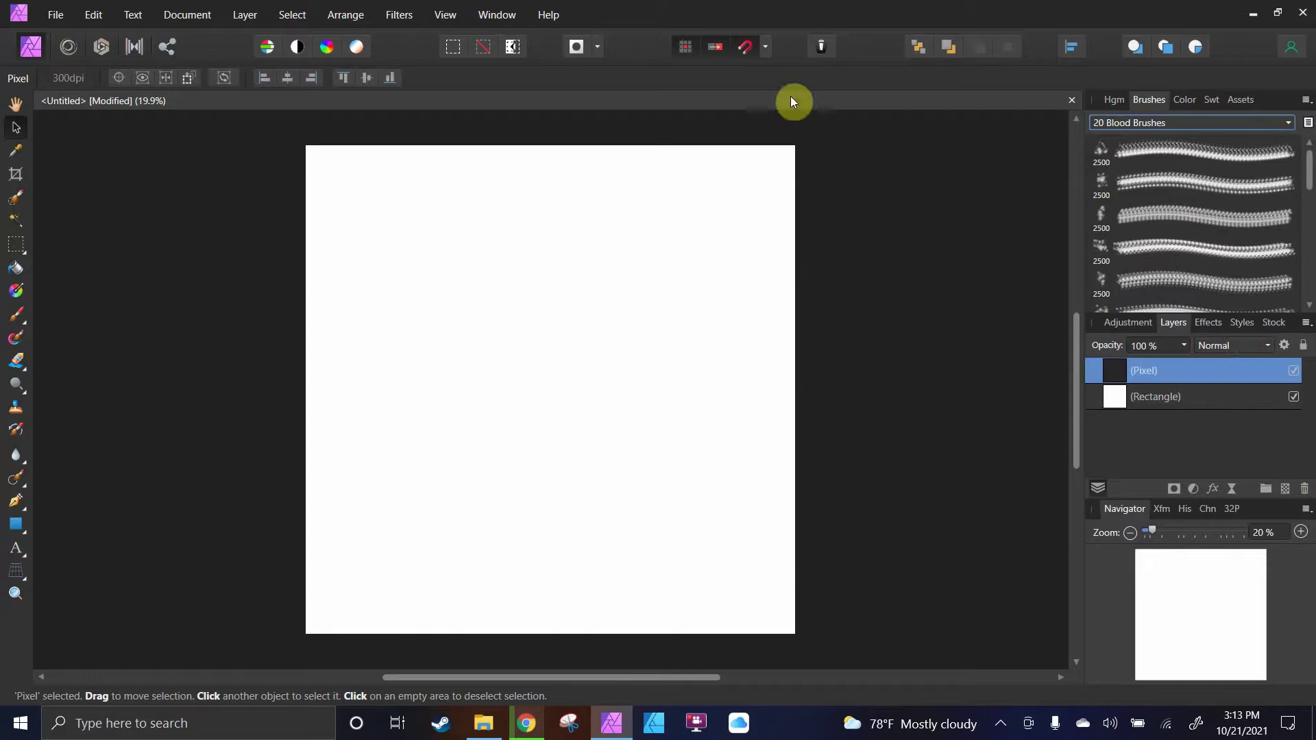
pyautogui.click(1126, 149)
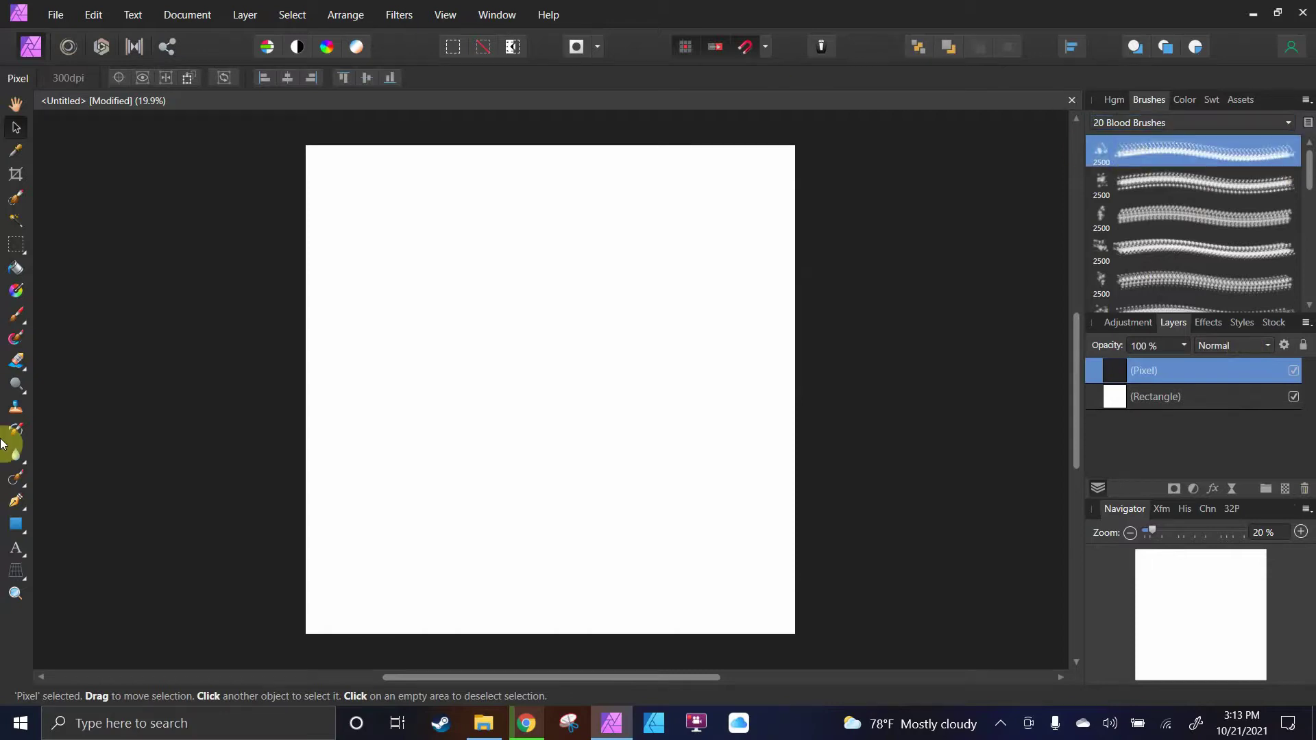
pyautogui.click(26, 320)
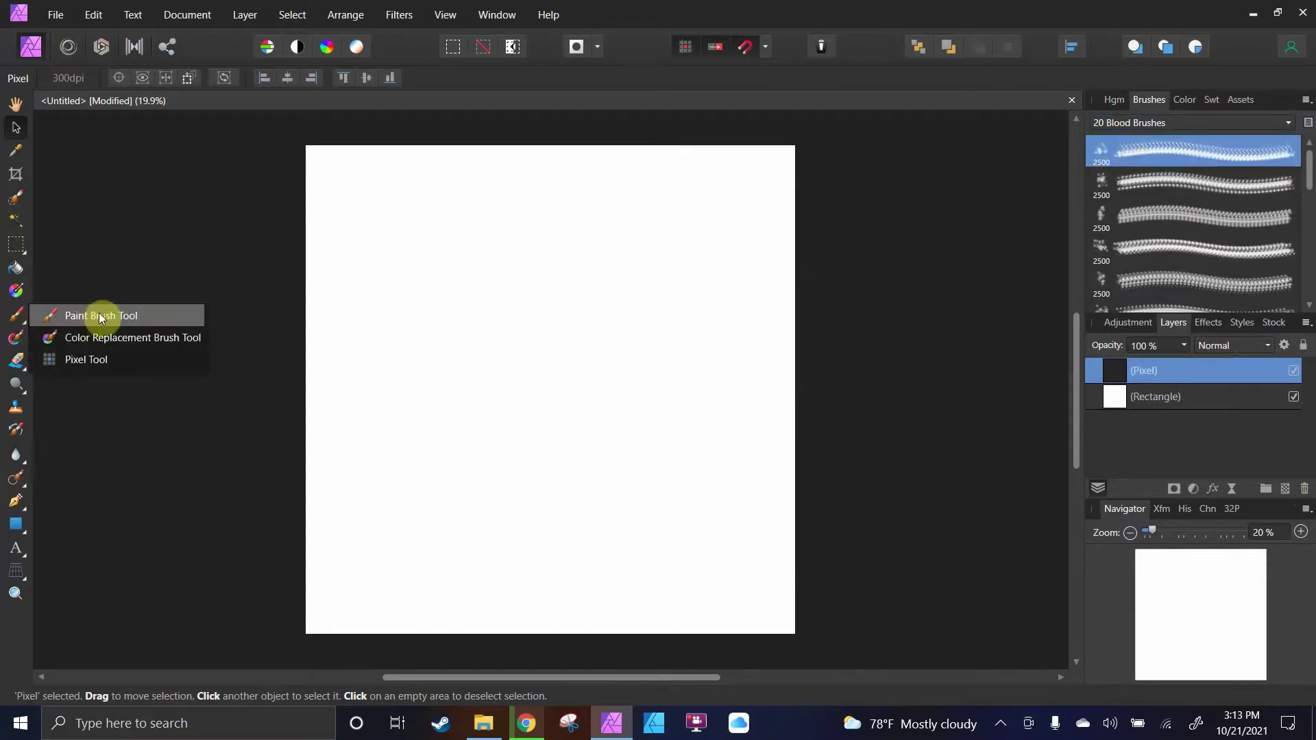
pyautogui.click(81, 313)
pyautogui.moveTo(576, 237)
pyautogui.mouseDown()
pyautogui.moveTo(652, 352)
pyautogui.moveTo(533, 340)
pyautogui.moveTo(559, 347)
pyautogui.mouseUp()
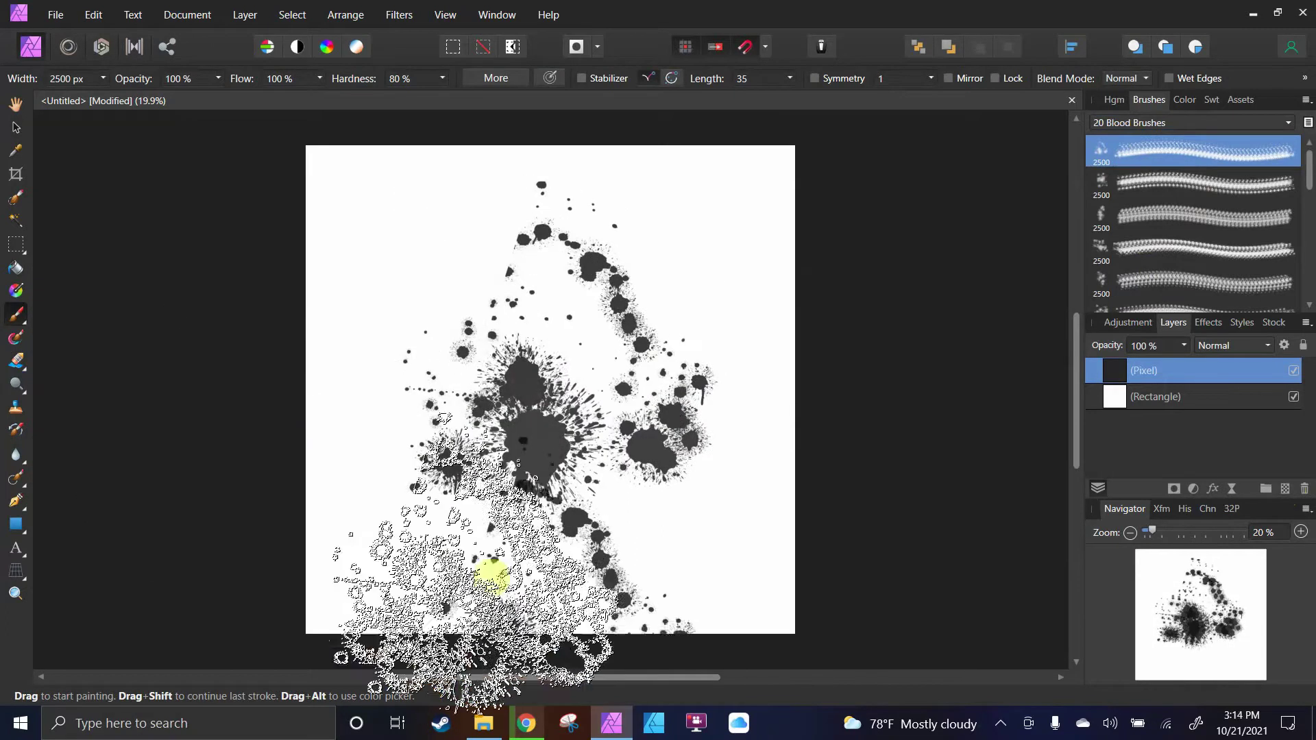
pyautogui.hotkey('ctrl', 'z')
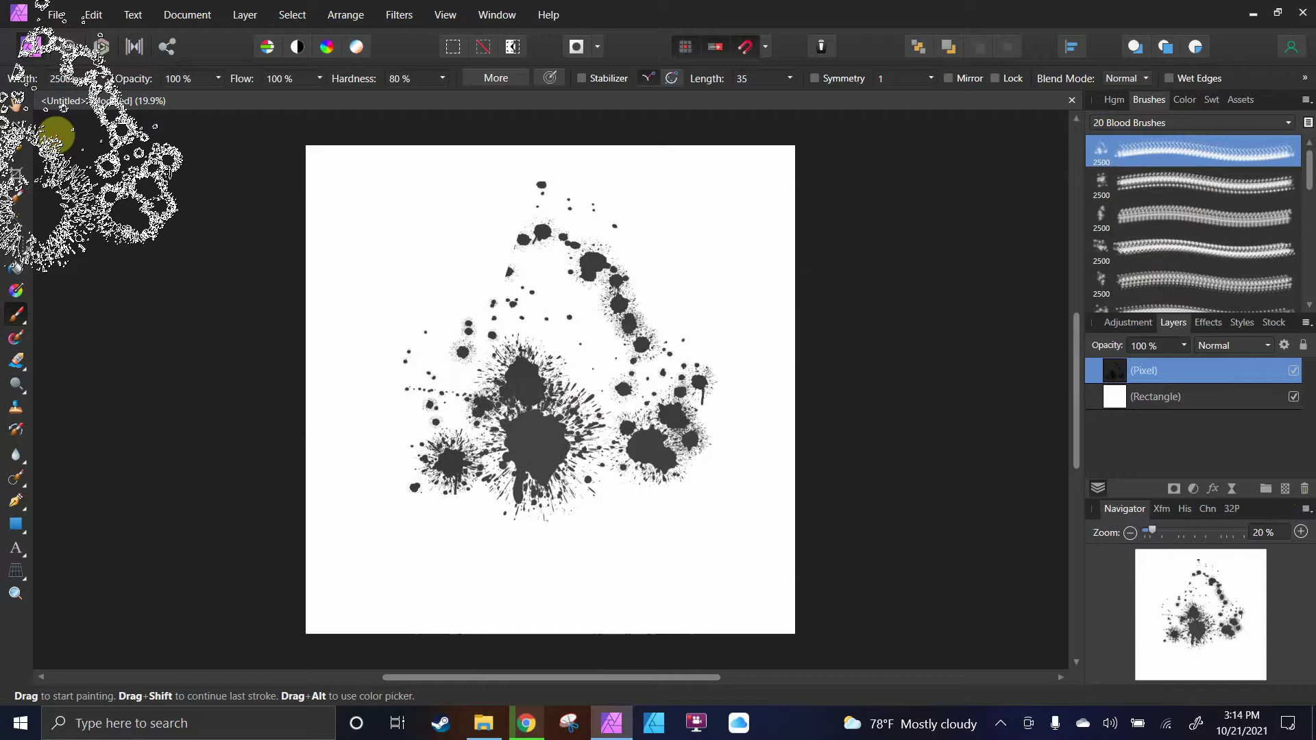
# Paint a red splatter over the grey marks with the Blood 4 brush
pyautogui.click(1213, 100)
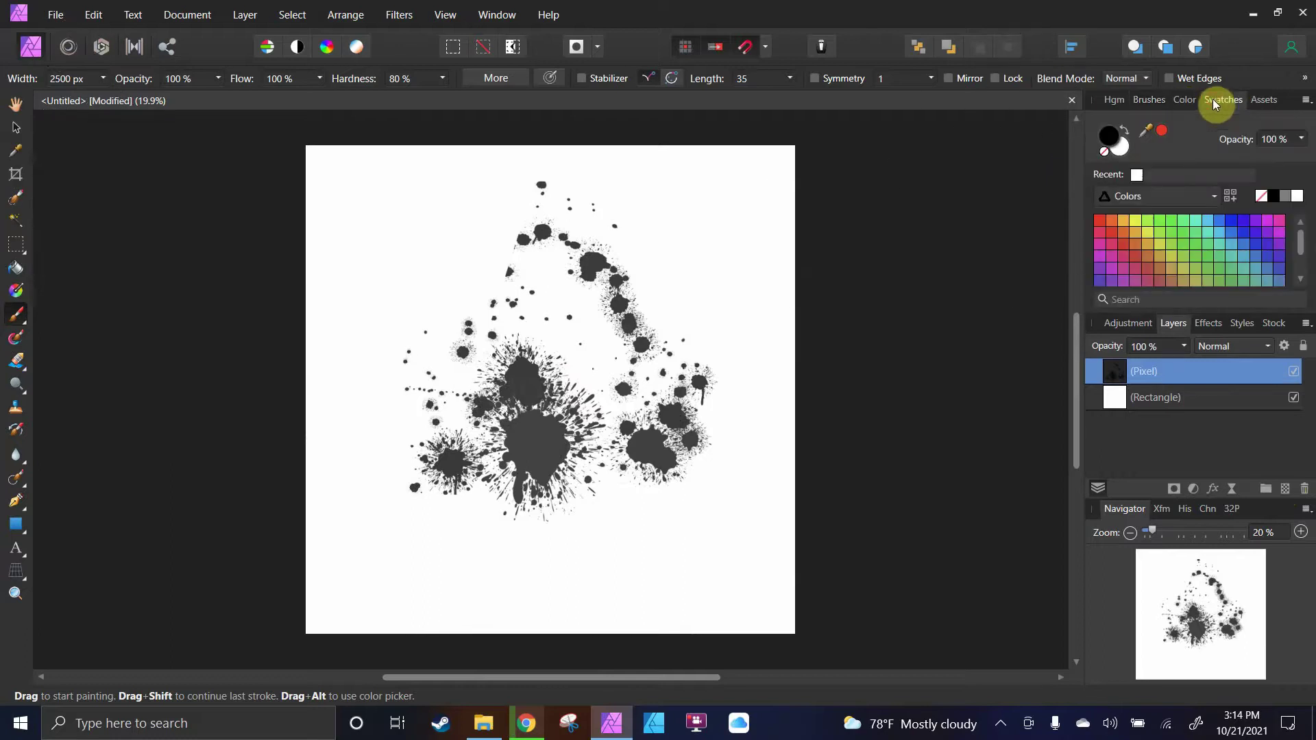
pyautogui.click(1112, 233)
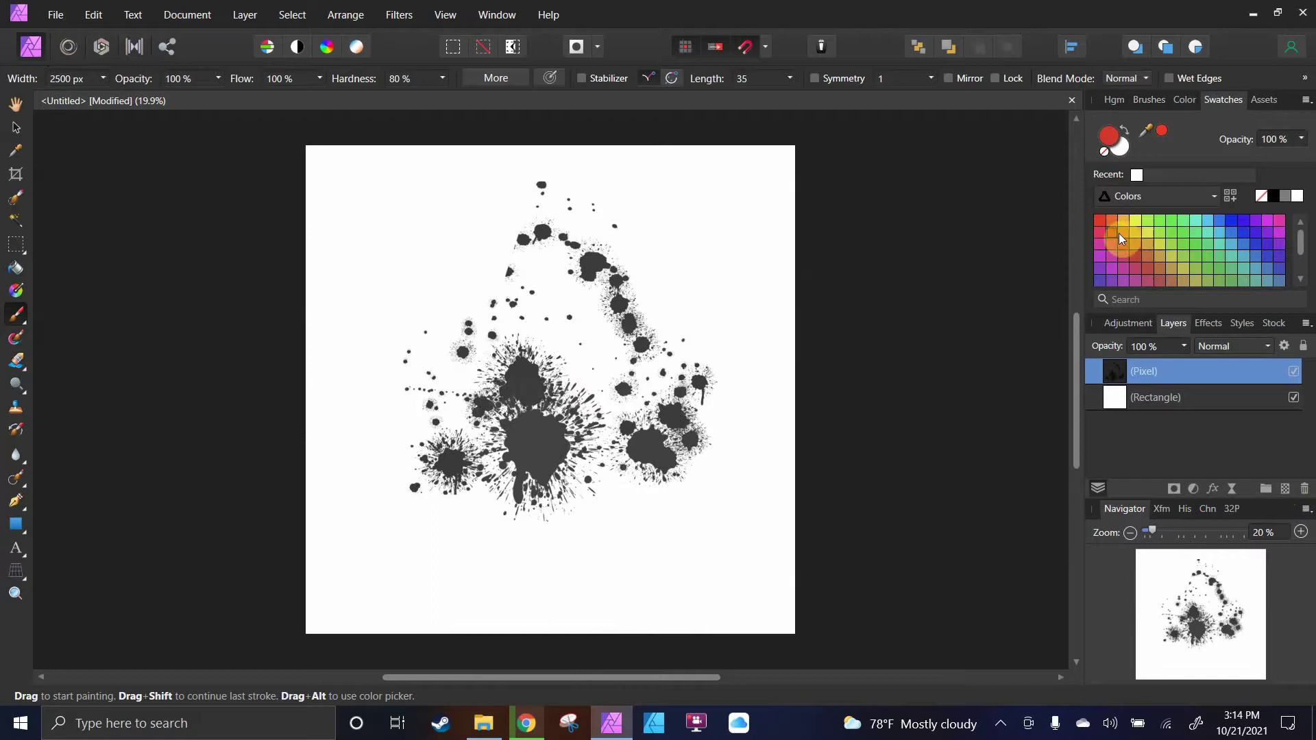
pyautogui.click(1147, 99)
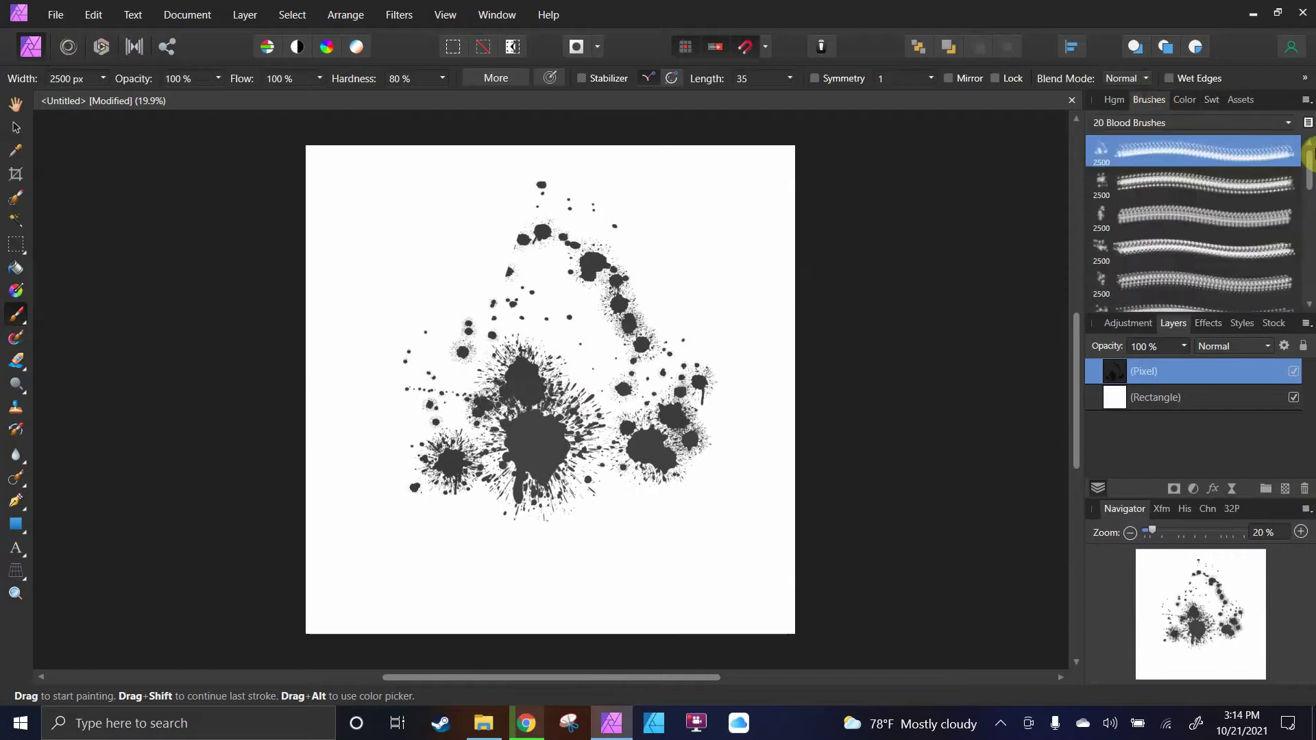
pyautogui.click(1130, 250)
pyautogui.moveTo(1134, 245)
pyautogui.mouseDown()
pyautogui.moveTo(957, 258)
pyautogui.moveTo(576, 401)
pyautogui.mouseUp()
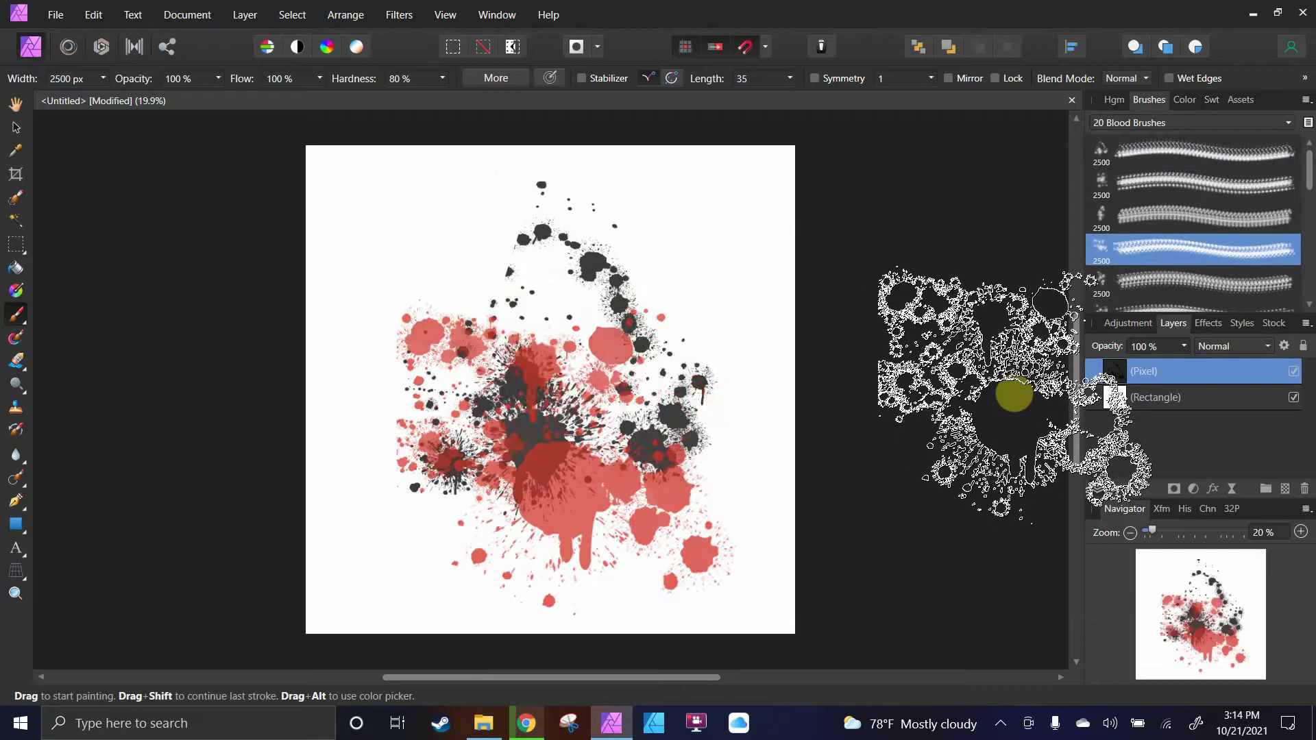
pyautogui.moveTo(1012, 393); pyautogui.dragTo(558, 301)
pyautogui.scroll(-2, 1140, 197)
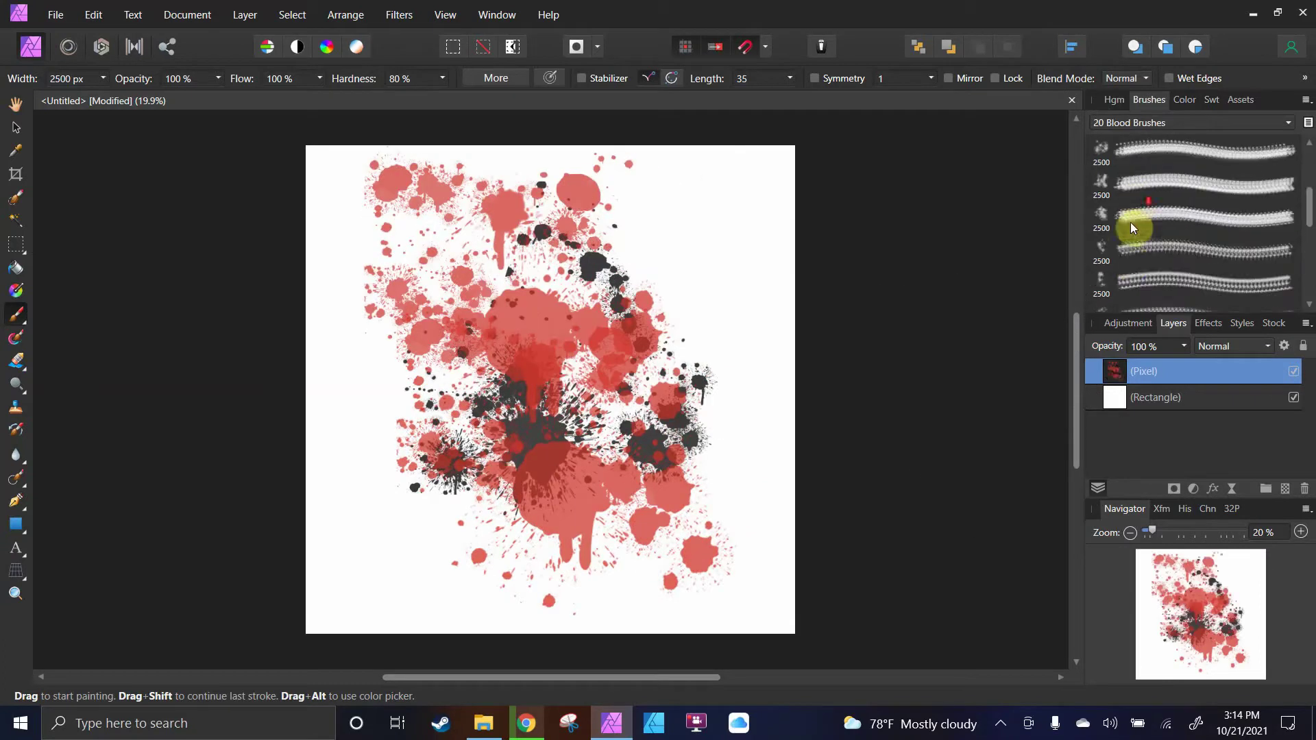
# Paint pink splatters with another blood brush in magenta, from the right edge to the middle
pyautogui.click(1133, 214)
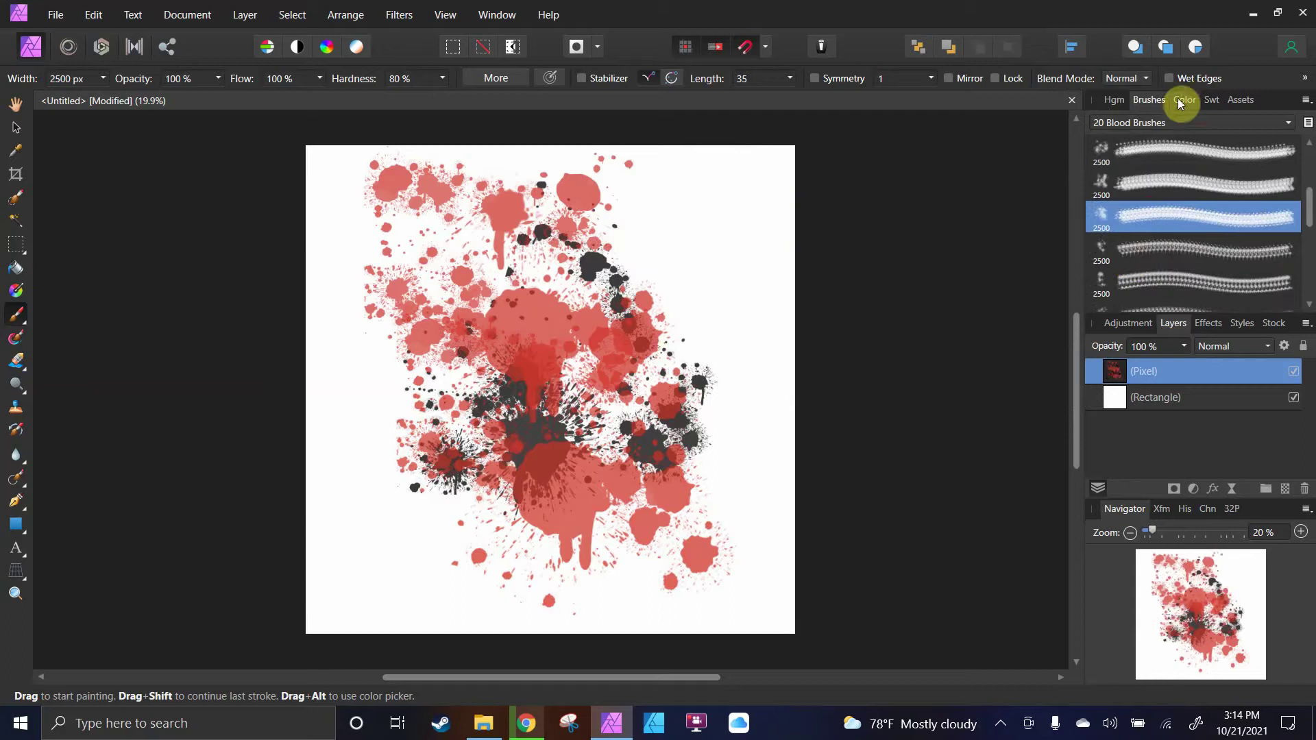
pyautogui.click(1182, 100)
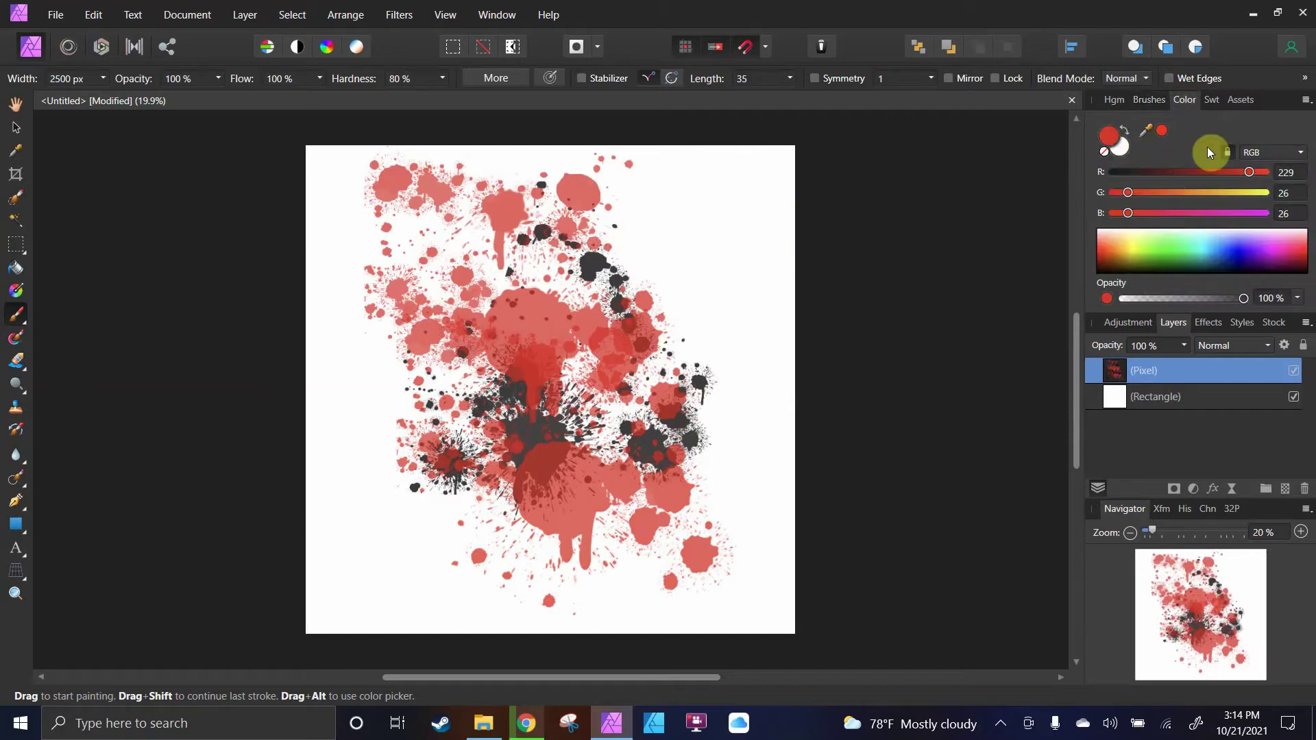
pyautogui.click(1204, 104)
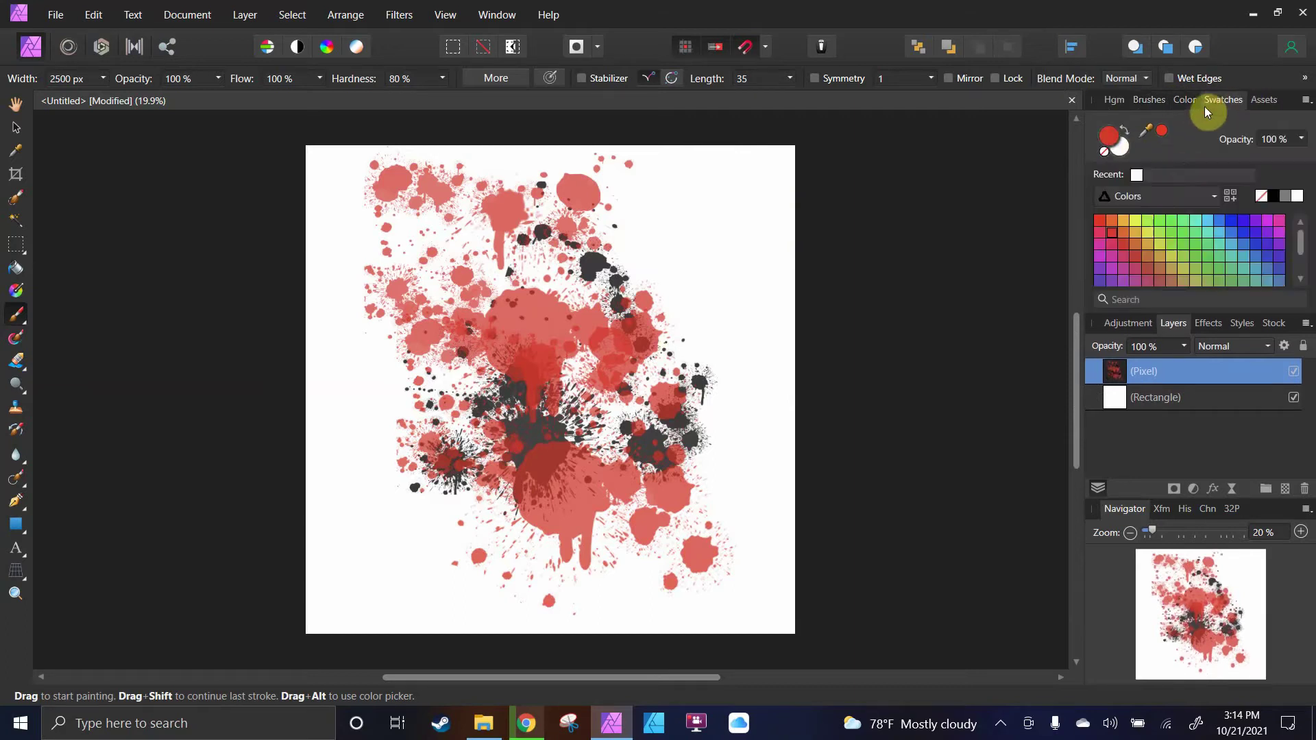
pyautogui.click(1099, 248)
pyautogui.click(772, 361)
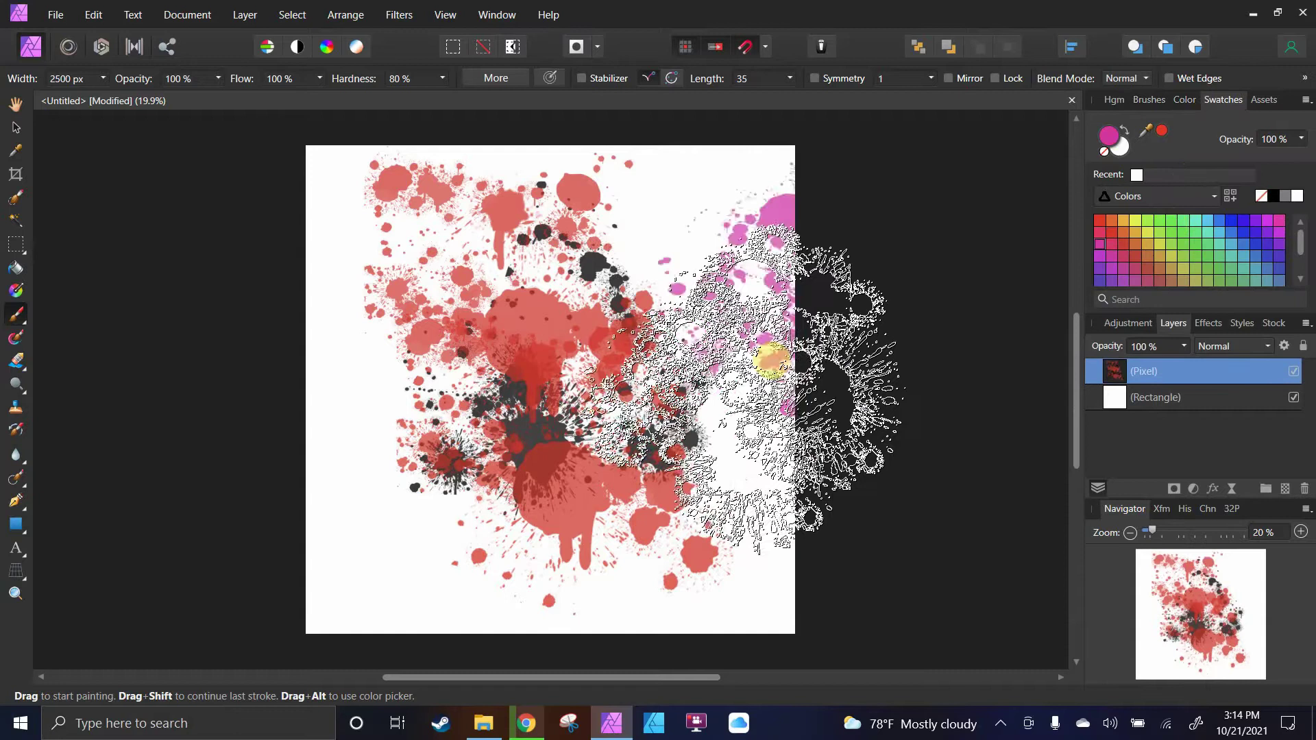
pyautogui.moveTo(771, 361)
pyautogui.mouseDown()
pyautogui.moveTo(464, 552)
pyautogui.moveTo(205, 493)
pyautogui.mouseUp()
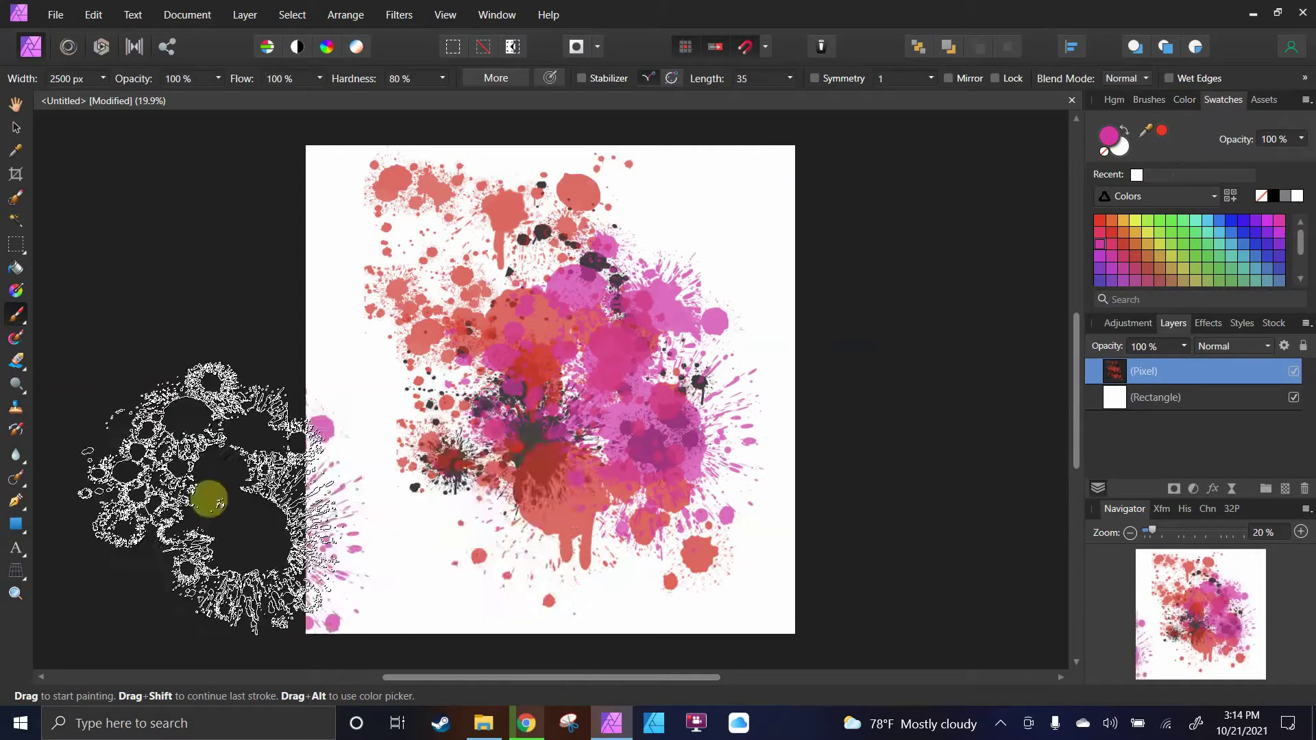
# Paint dark splatters in black across the canvas, undoing the last stroke
pyautogui.click(1267, 197)
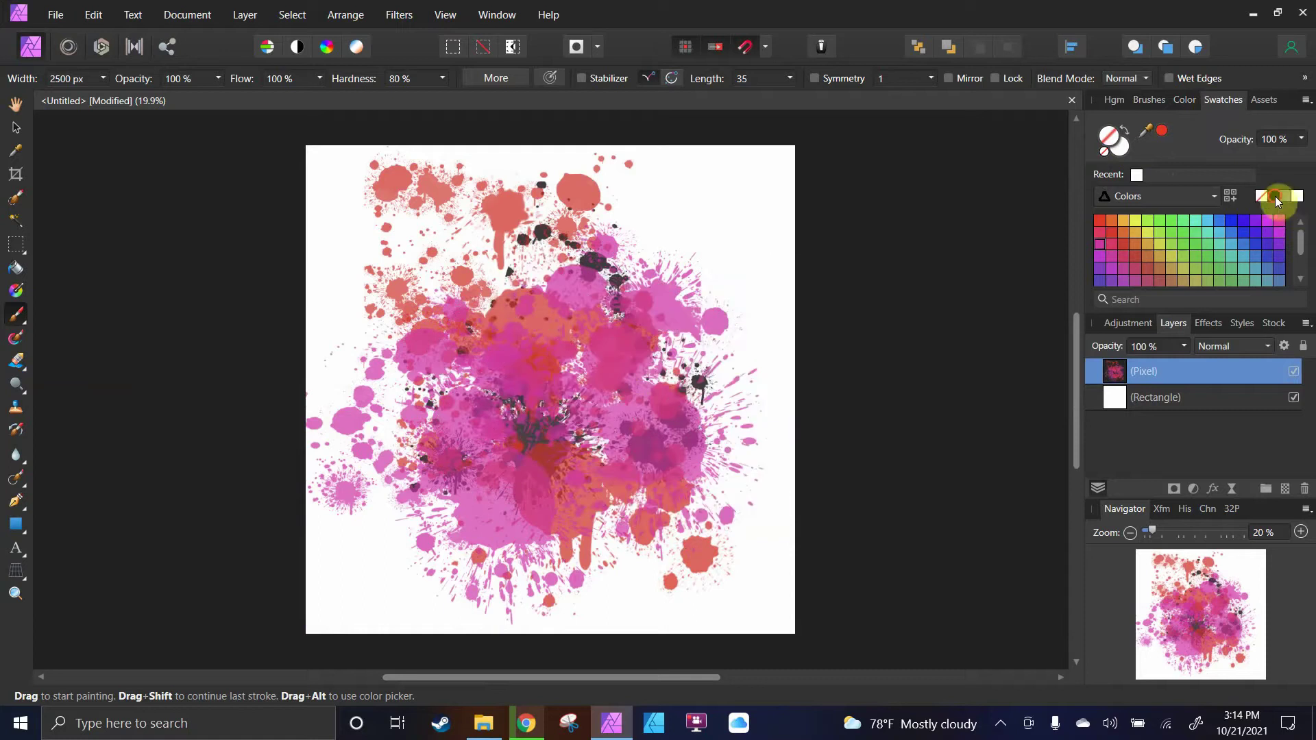
pyautogui.click(1273, 197)
pyautogui.moveTo(637, 288); pyautogui.dragTo(679, 300)
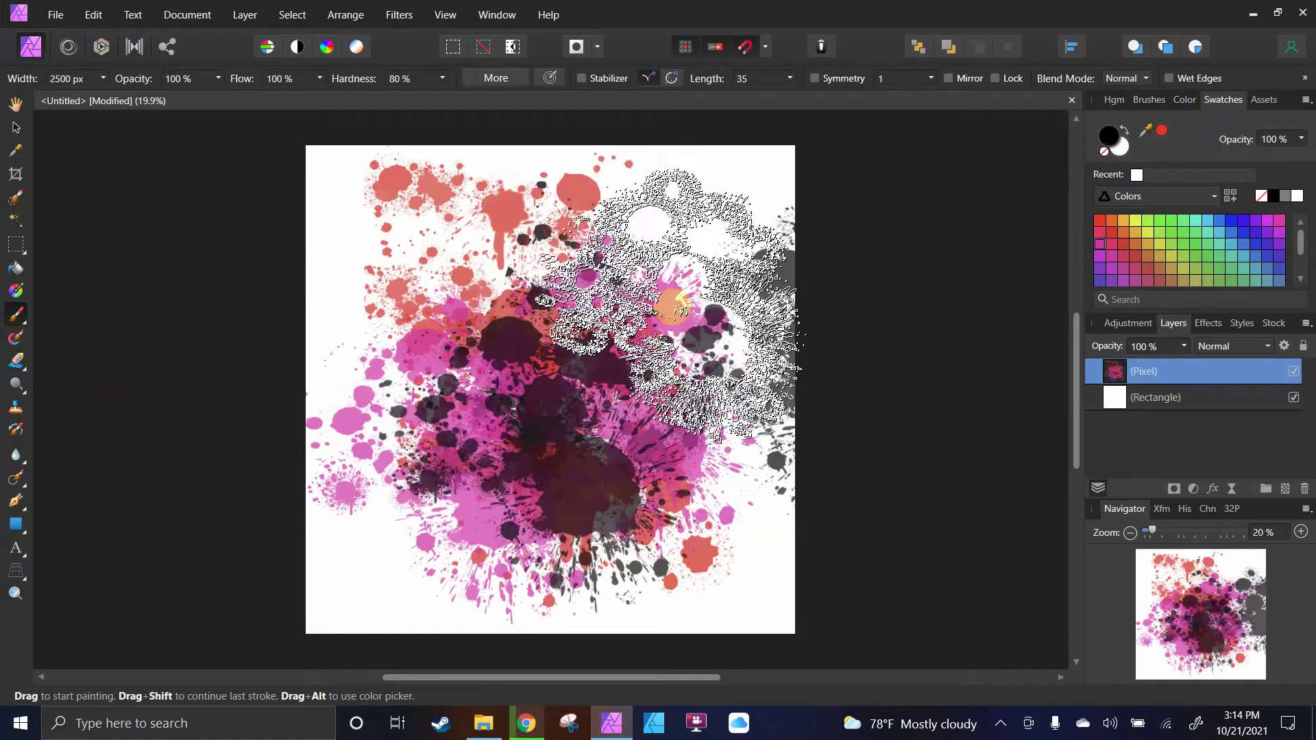
pyautogui.hotkey('ctrl', 'z')
pyautogui.click(583, 436)
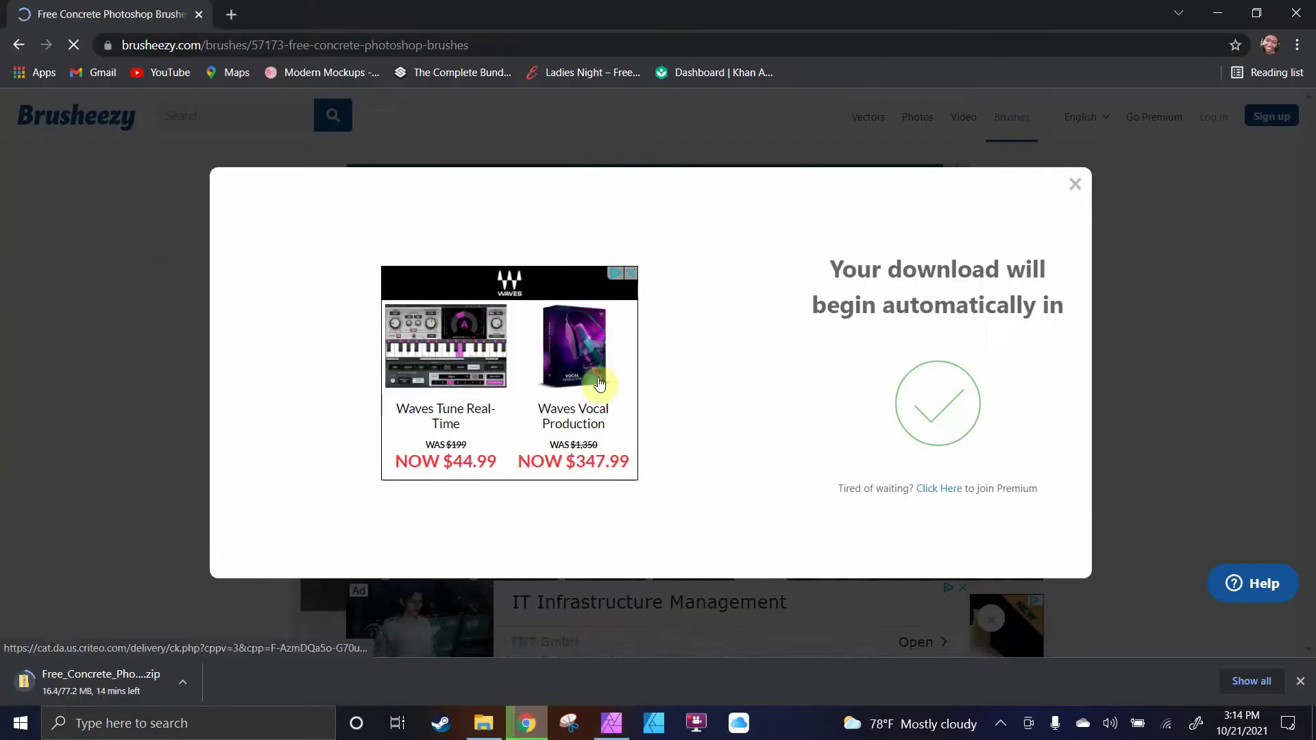
# Close the download popup and search Brusheezy for 'sunburst' brushes via the suggestions
pyautogui.click(1077, 184)
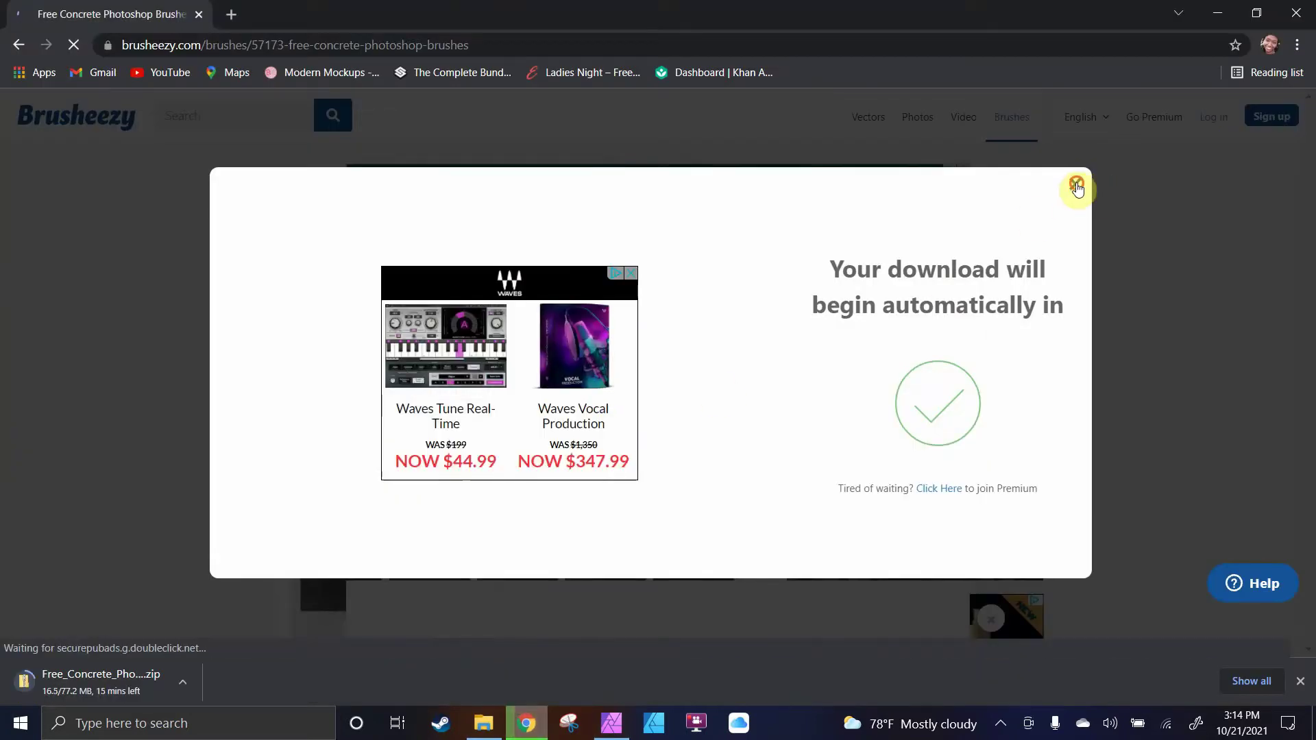
pyautogui.scroll(-1, 512, 422)
pyautogui.scroll(1, 572, 397)
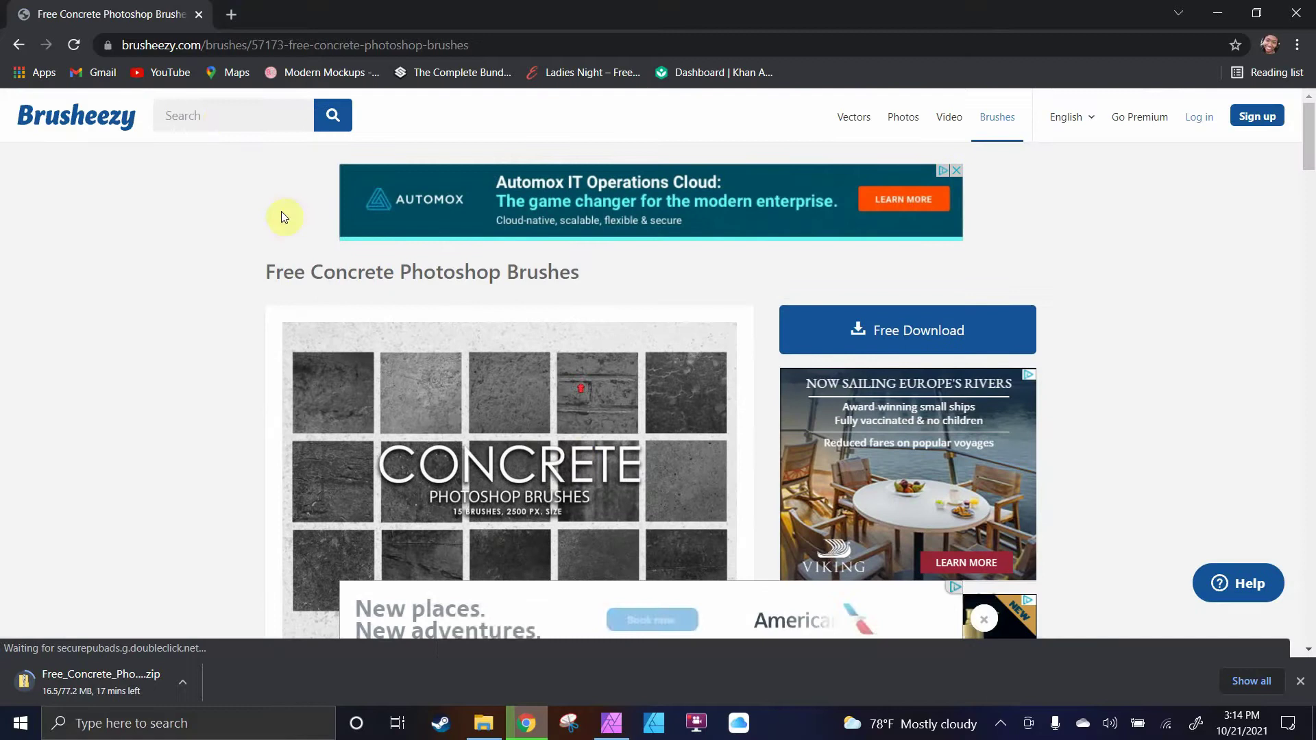
pyautogui.click(219, 120)
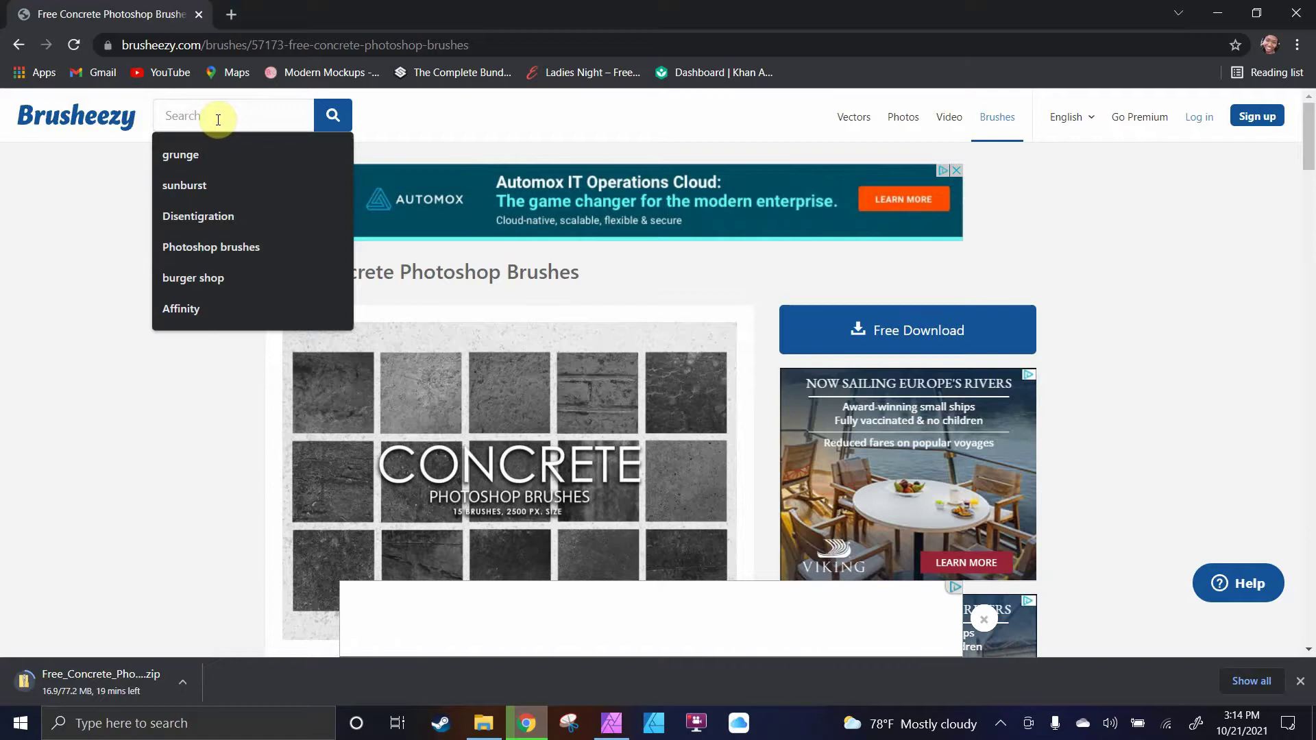
pyautogui.press('Down')
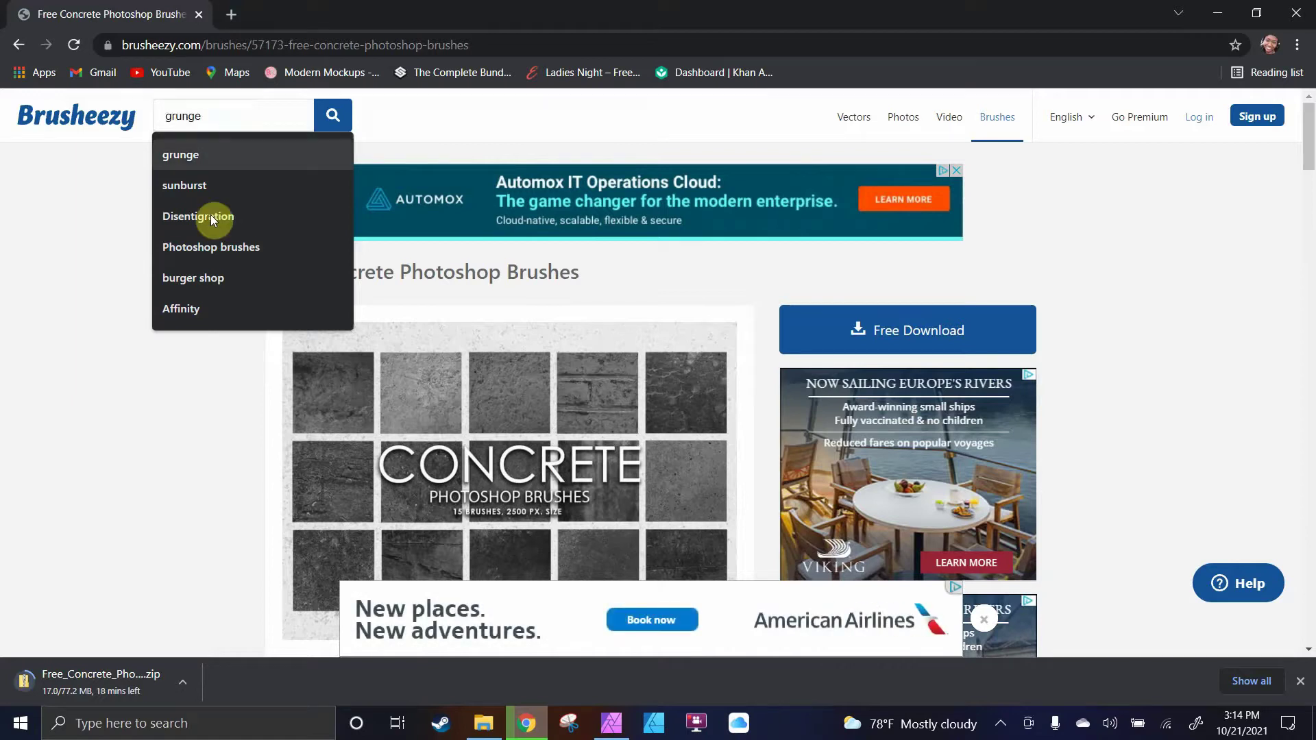
pyautogui.press('Down')
pyautogui.click(181, 191)
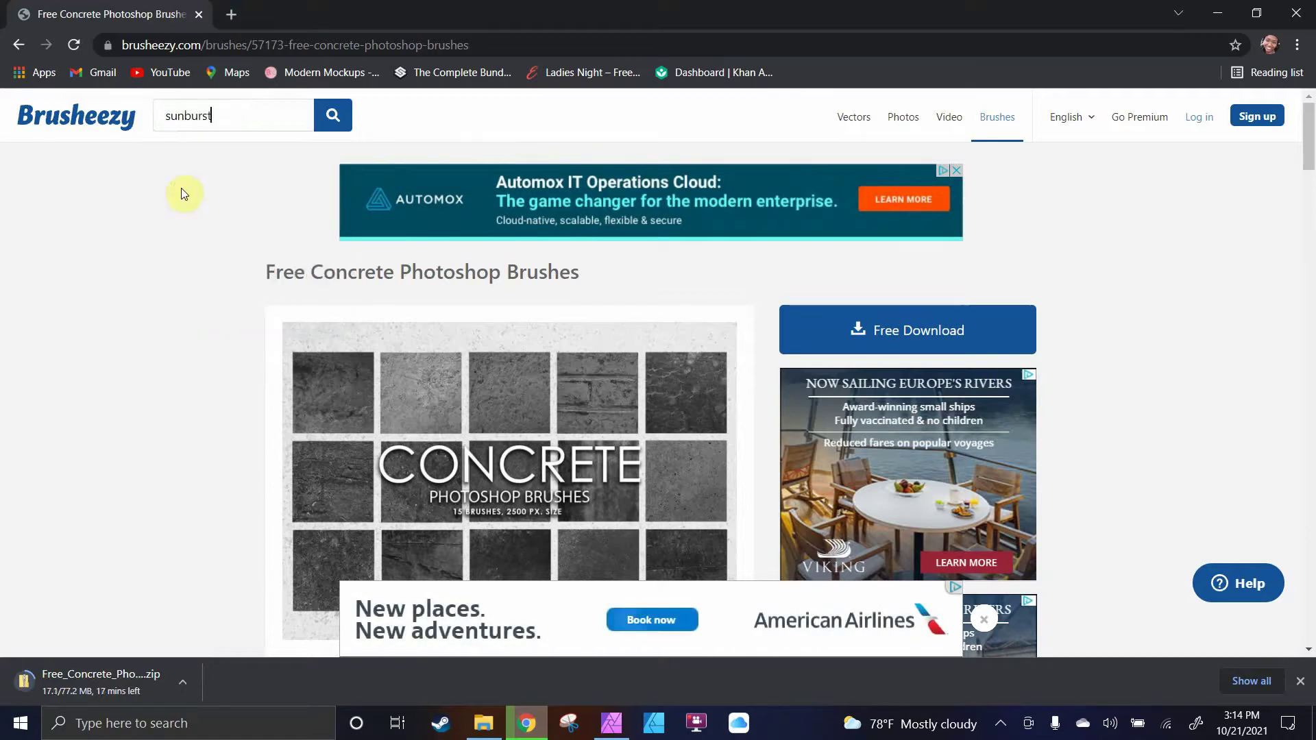
pyautogui.click(339, 122)
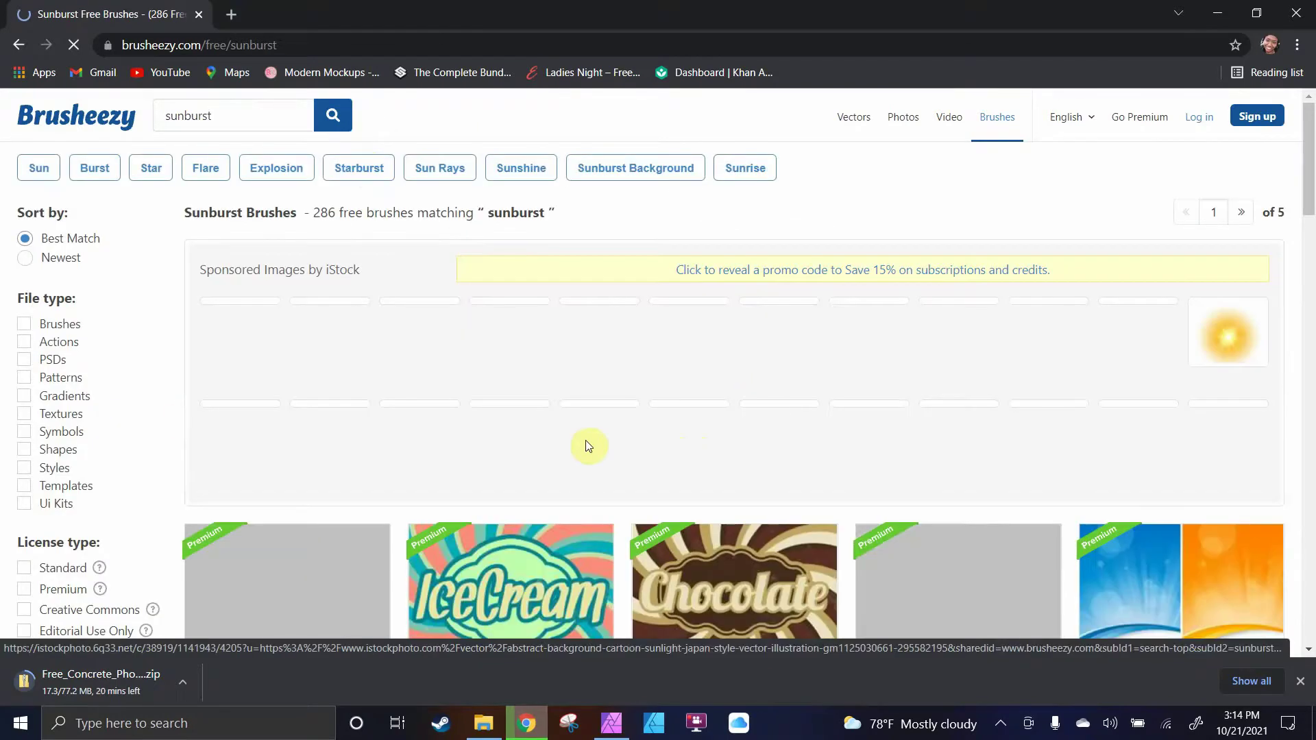
pyautogui.scroll(-5, 696, 453)
pyautogui.scroll(5, 425, 217)
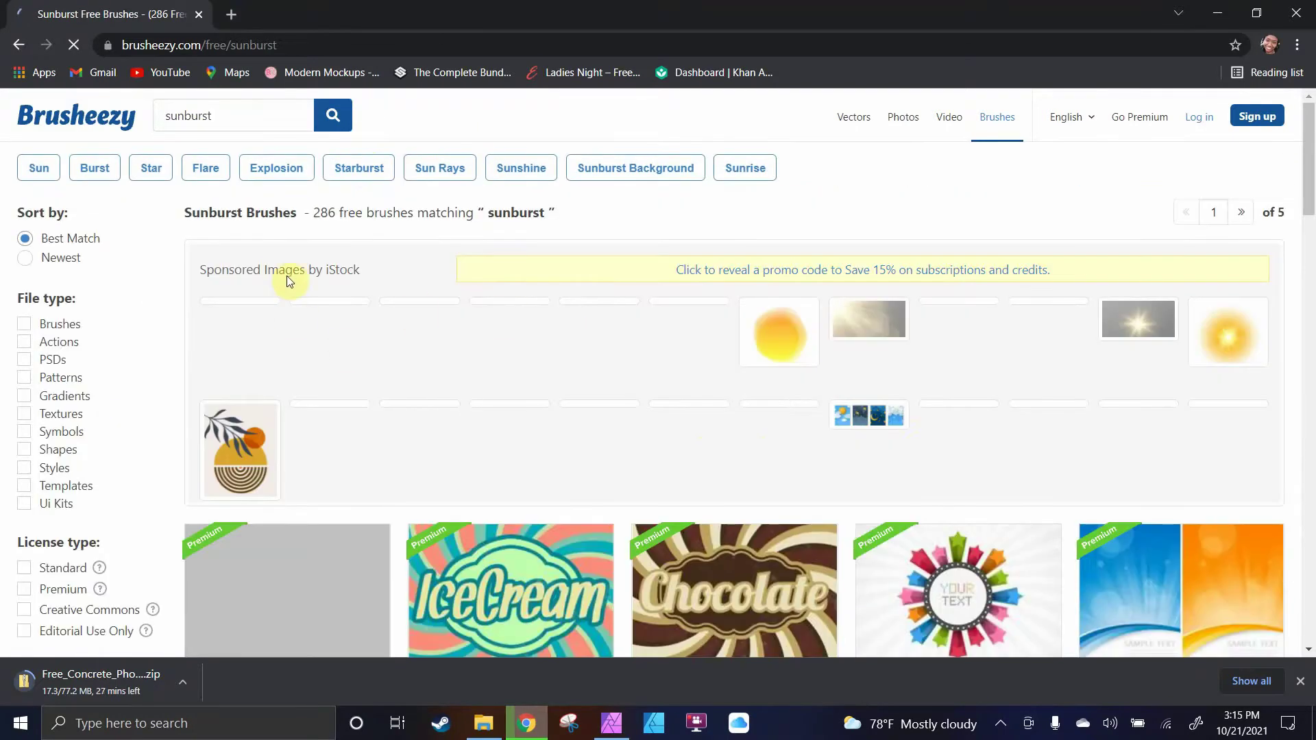
pyautogui.scroll(-3, 629, 411)
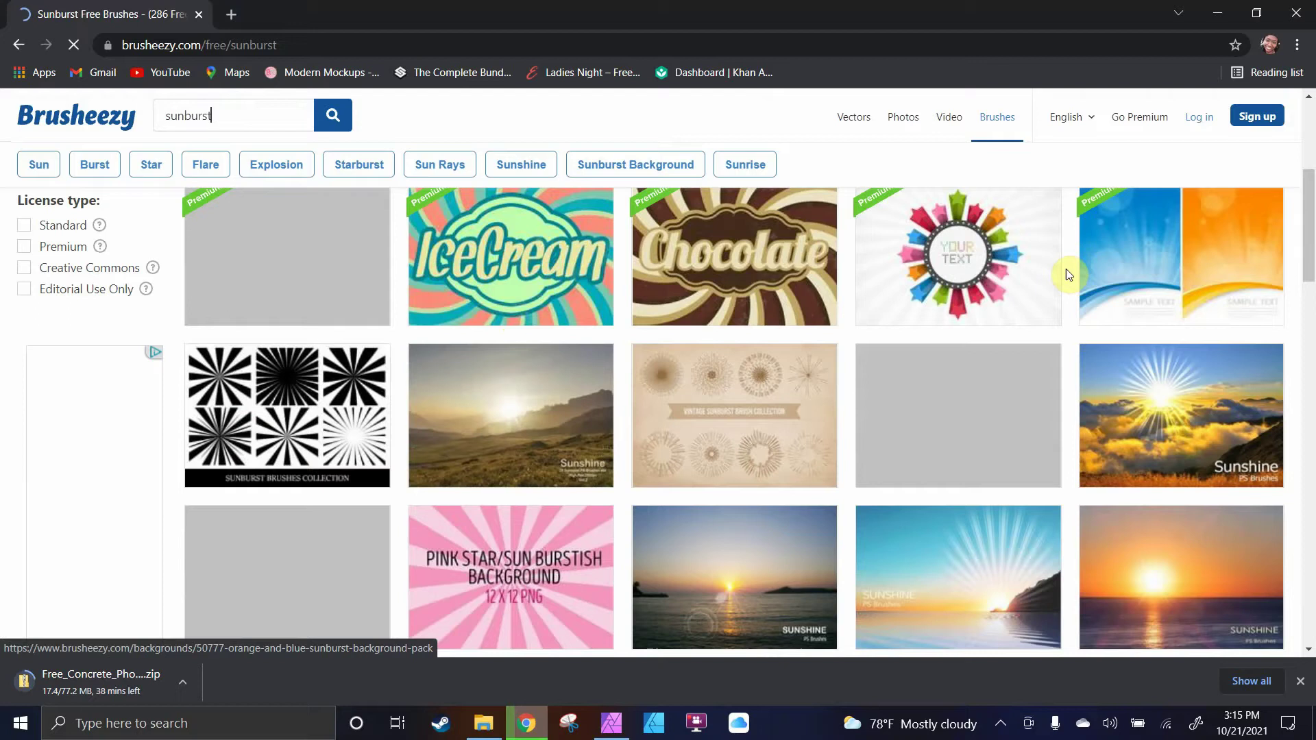
pyautogui.scroll(-3, 689, 402)
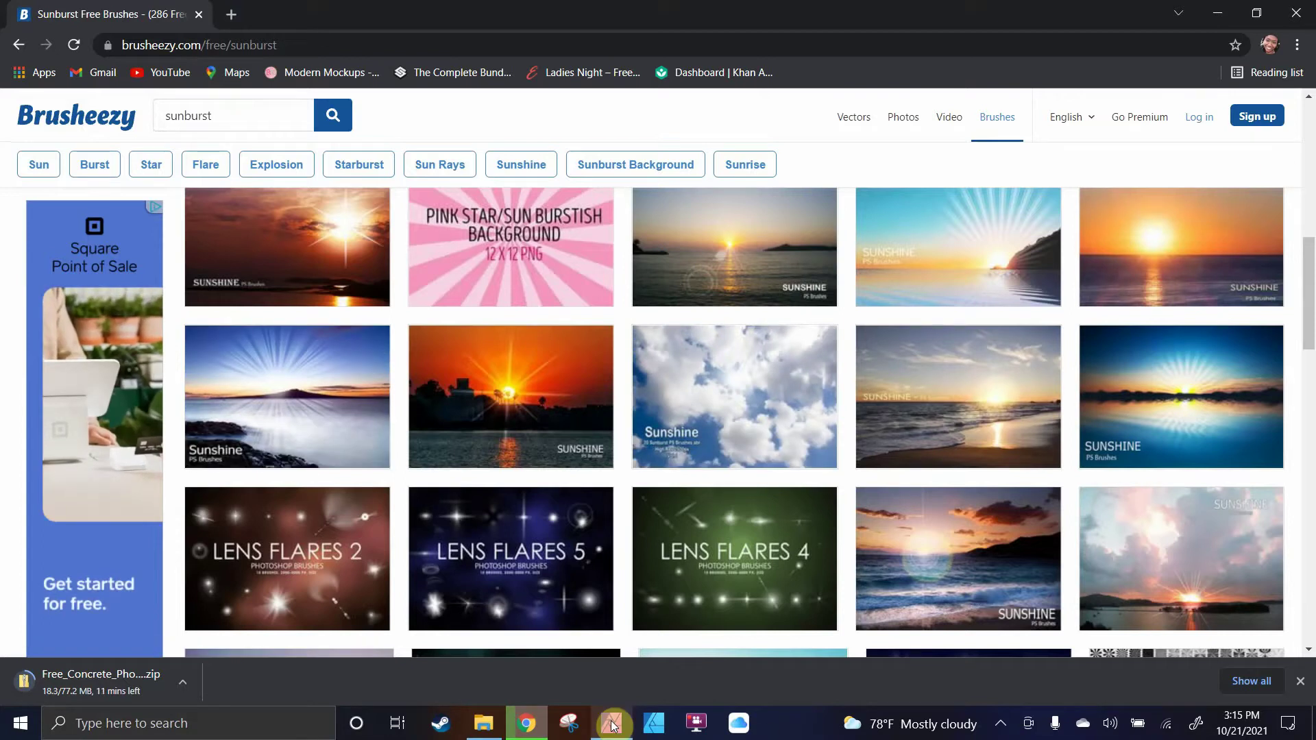
pyautogui.moveTo(610, 723)
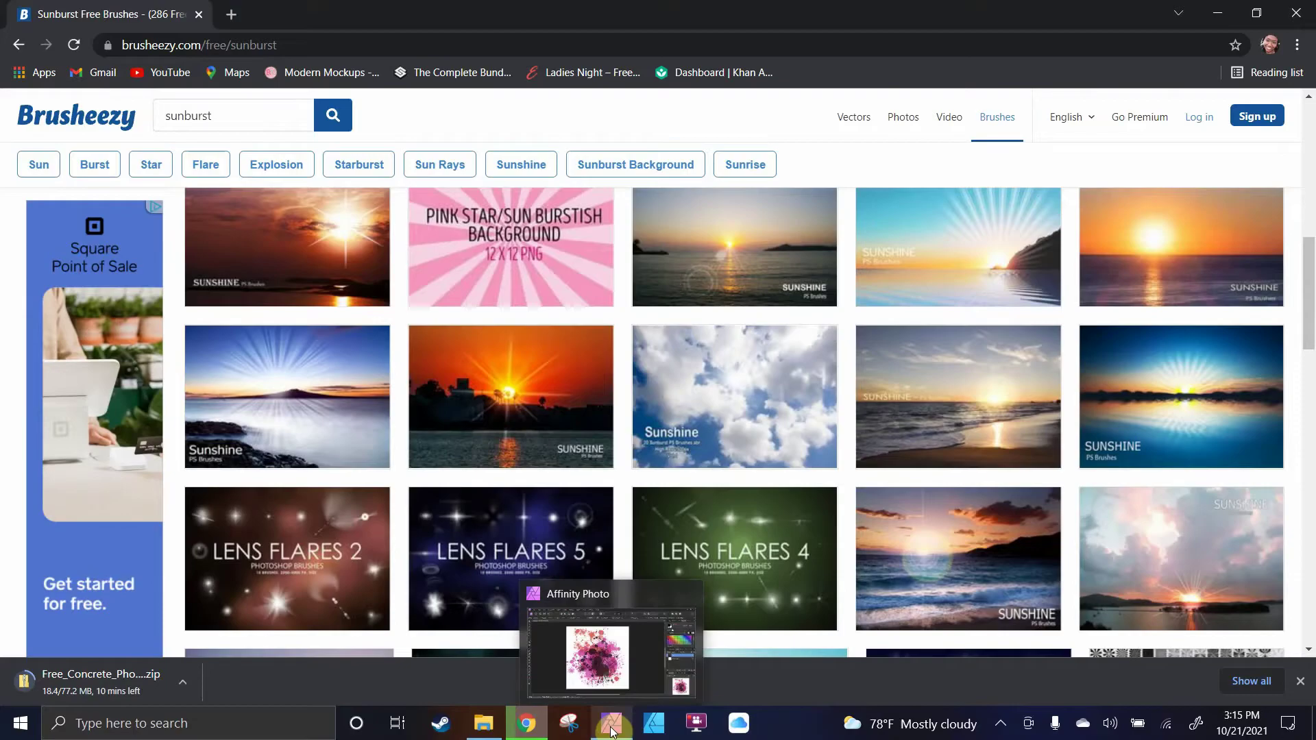
# In Affinity Photo, paint one more splatter, select Blood 8, then delete the splatter layer
pyautogui.click(611, 729)
pyautogui.moveTo(788, 635)
pyautogui.mouseDown()
pyautogui.moveTo(671, 329)
pyautogui.moveTo(664, 464)
pyautogui.moveTo(573, 297)
pyautogui.moveTo(524, 413)
pyautogui.moveTo(528, 338)
pyautogui.moveTo(516, 431)
pyautogui.moveTo(523, 402)
pyautogui.moveTo(544, 397)
pyautogui.moveTo(541, 462)
pyautogui.moveTo(572, 323)
pyautogui.mouseUp()
pyautogui.click(1148, 99)
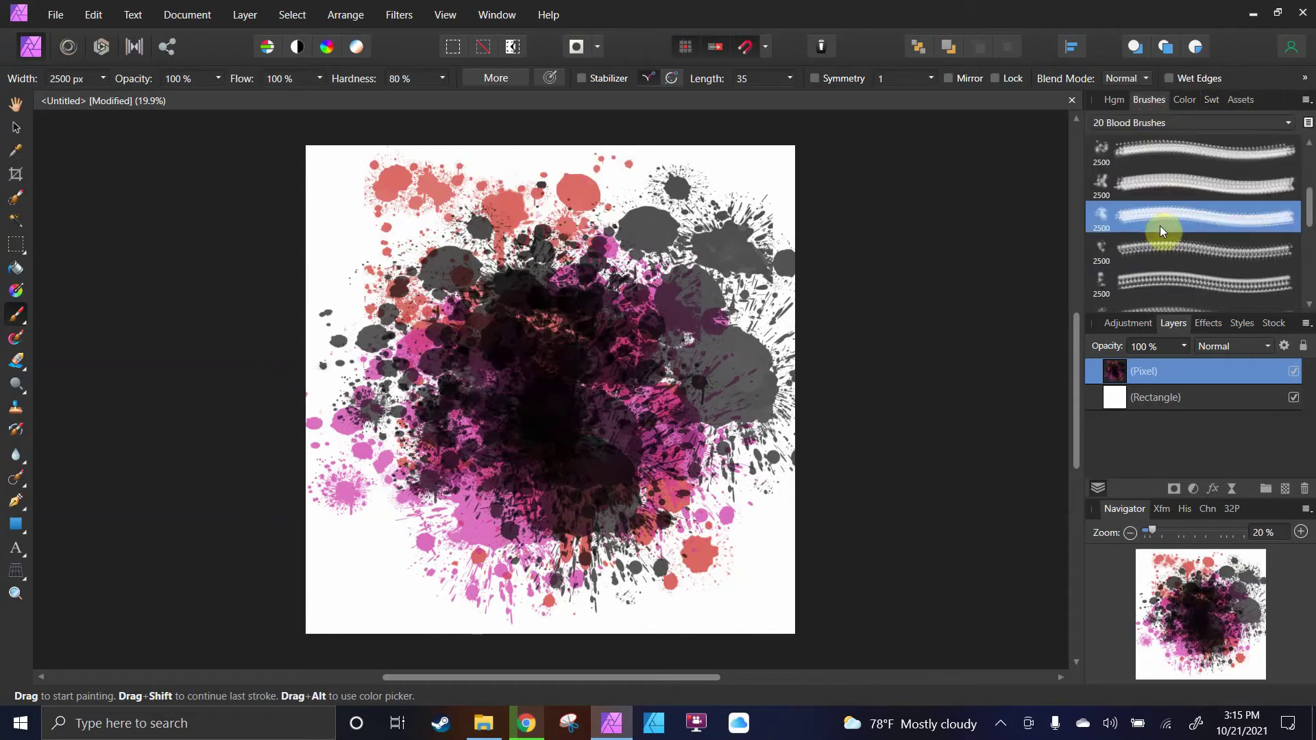
pyautogui.scroll(1, 1162, 235)
pyautogui.scroll(1, 1172, 257)
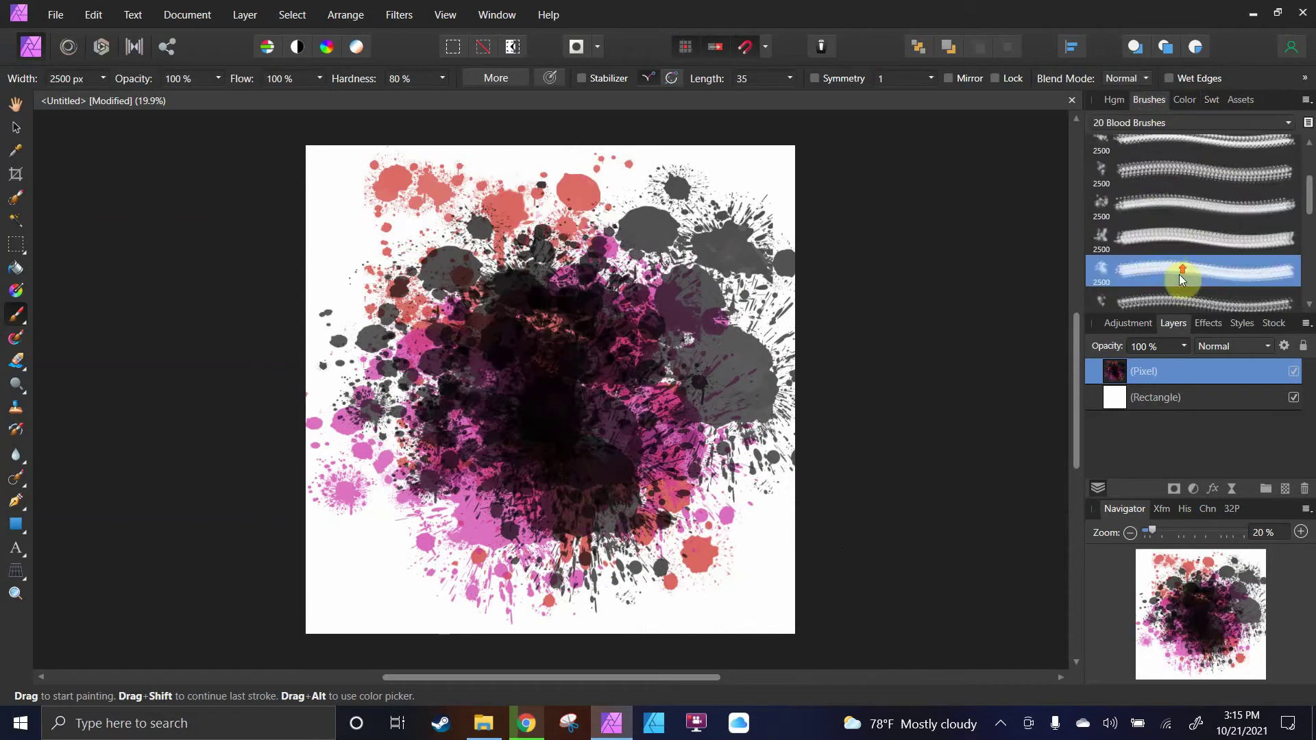
pyautogui.click(1154, 233)
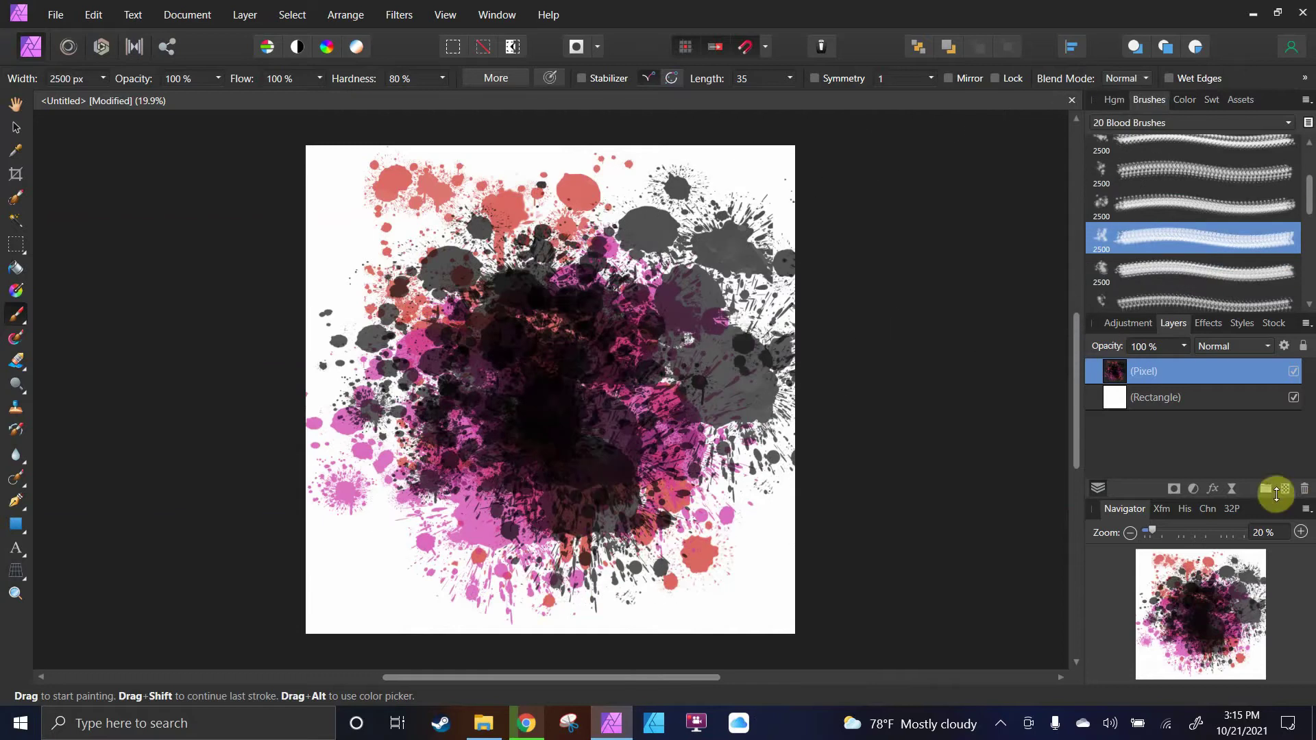
pyautogui.click(1300, 489)
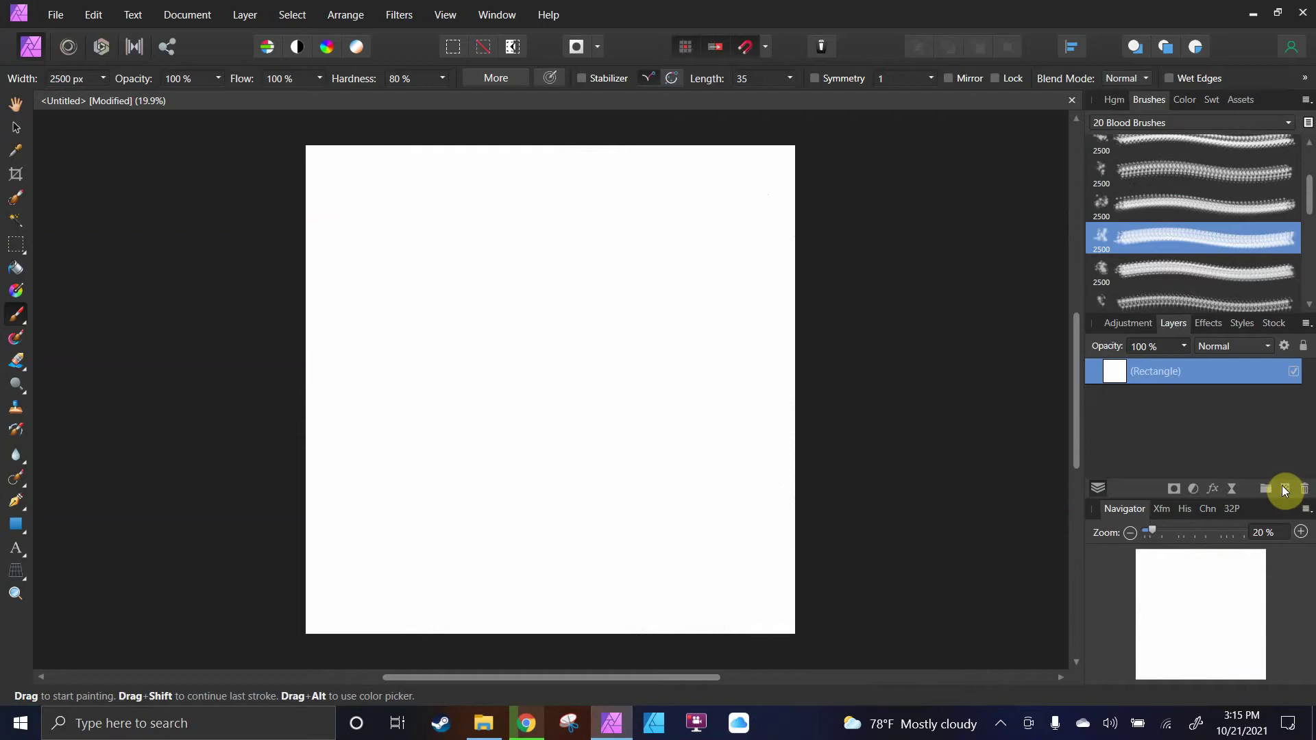
# Paint grey blood splatters on a new pixel layer, undoing one stroke
pyautogui.hotkey('ctrl', 'z')
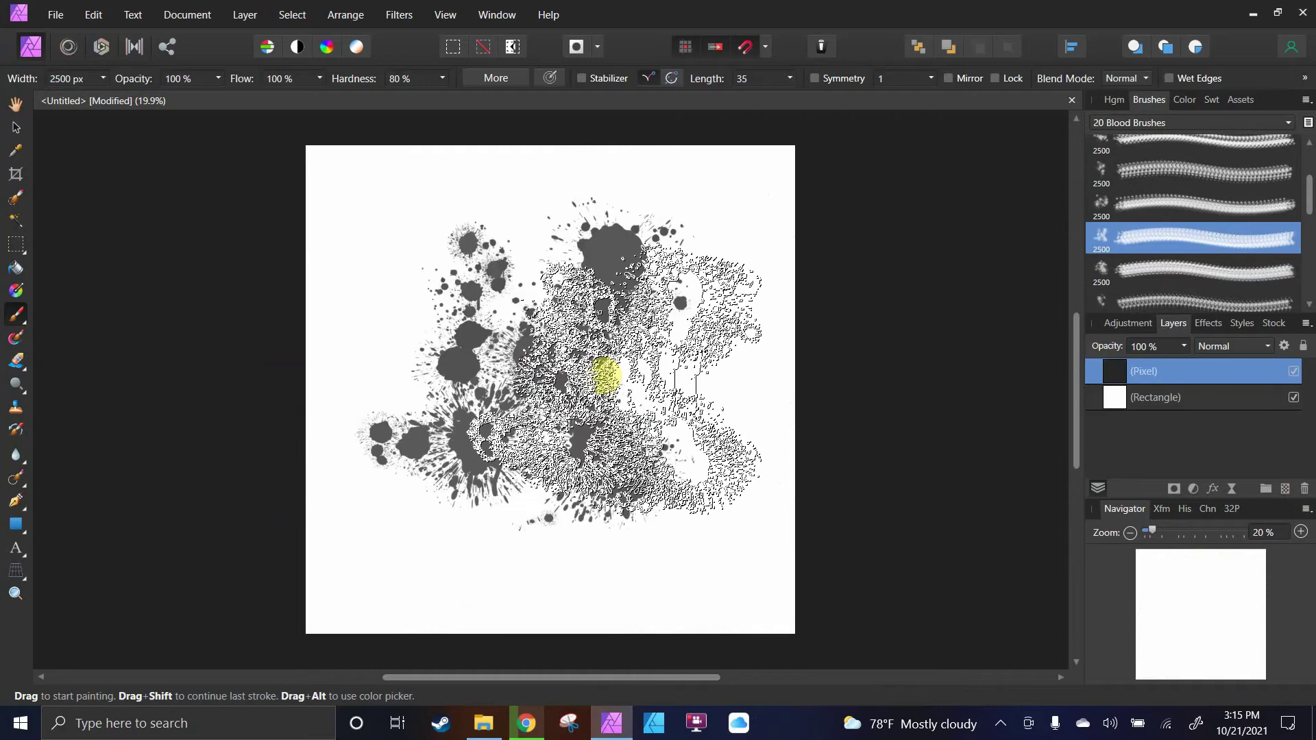
pyautogui.moveTo(606, 374); pyautogui.dragTo(338, 462)
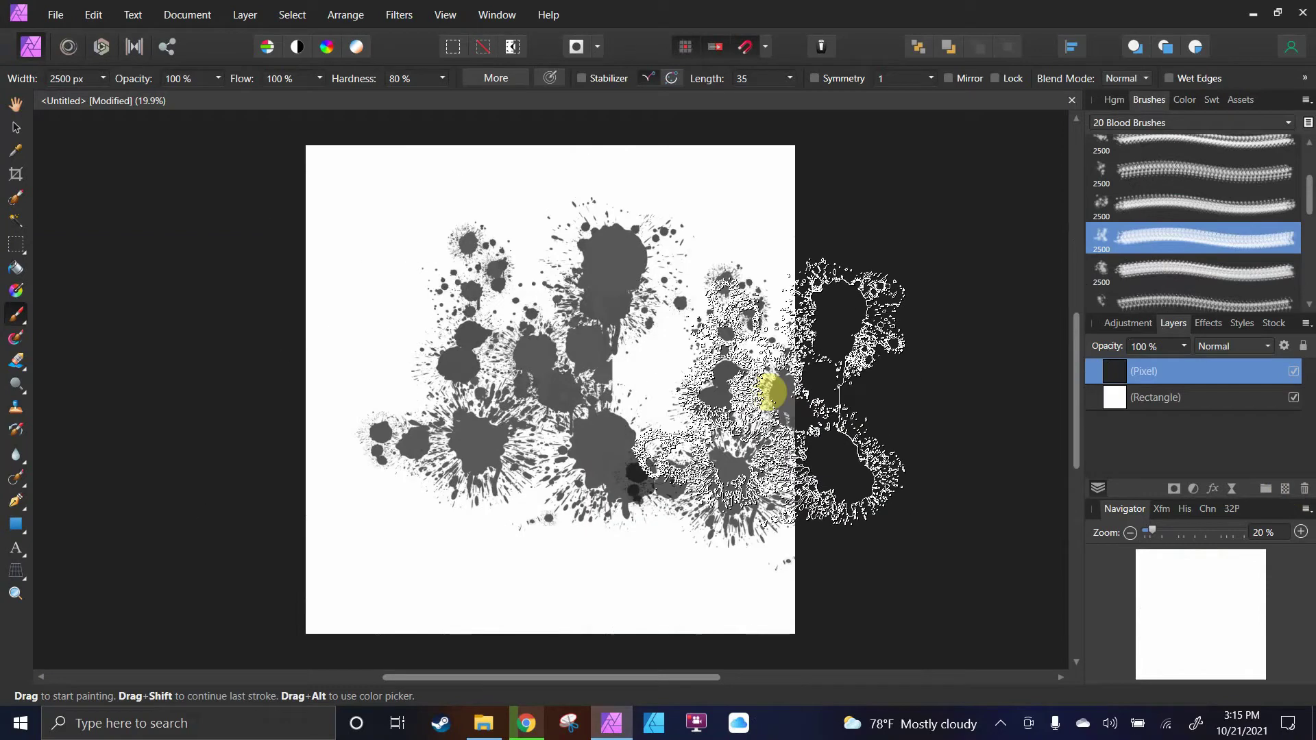
pyautogui.hotkey('ctrl', 'z')
# Paint red splatters over the grey ones, then undo the last red stroke
pyautogui.click(1208, 100)
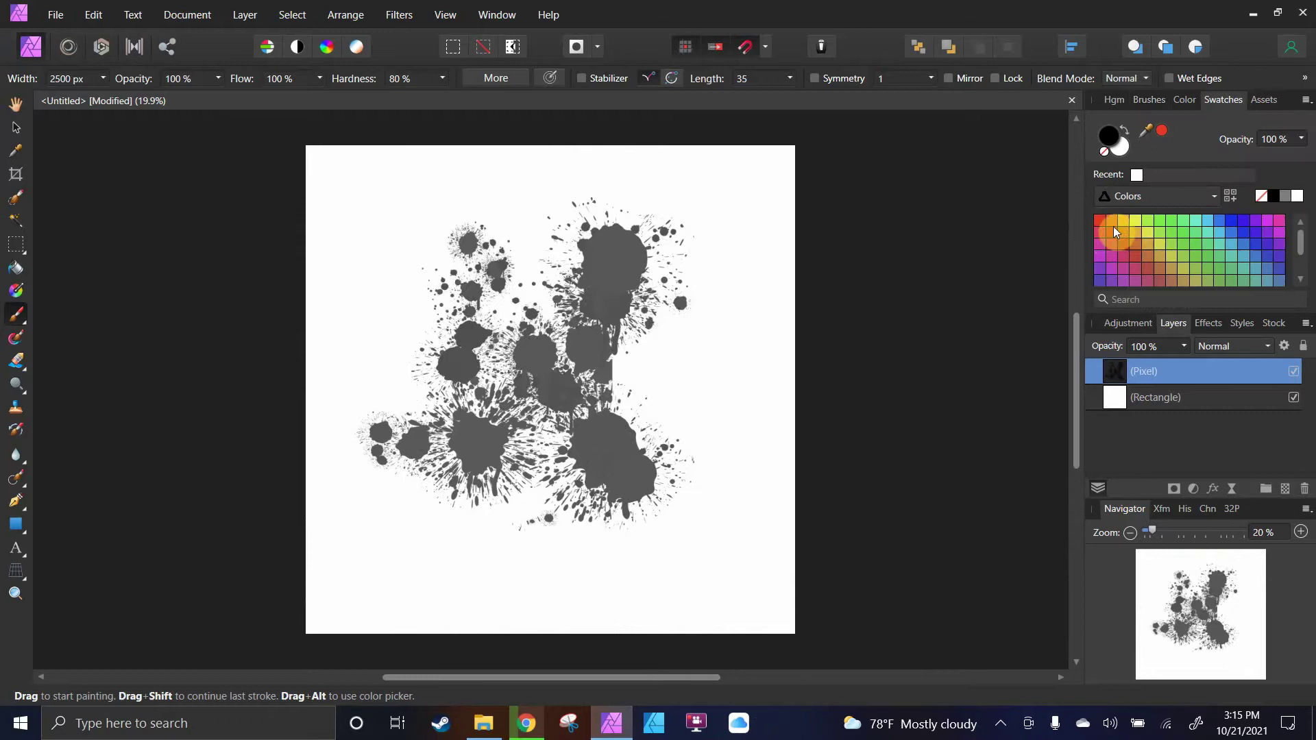
pyautogui.click(1096, 222)
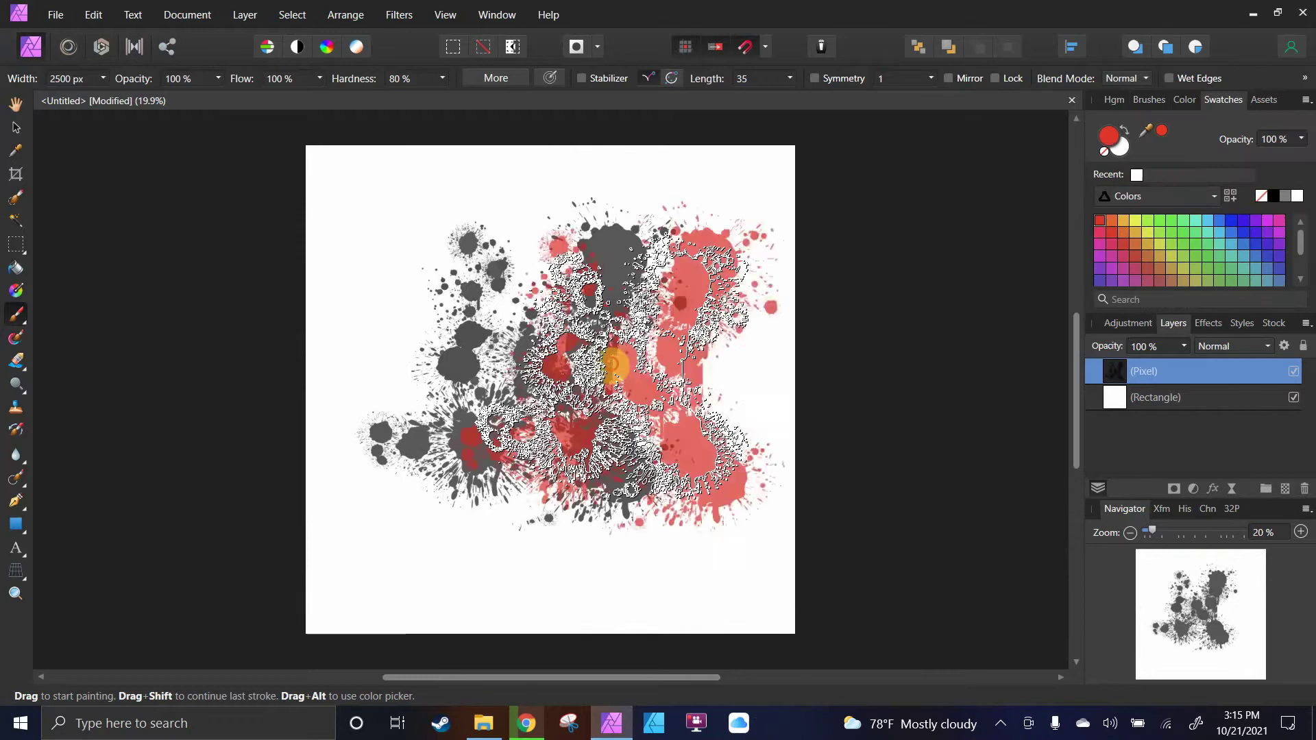
pyautogui.moveTo(614, 362); pyautogui.dragTo(594, 359)
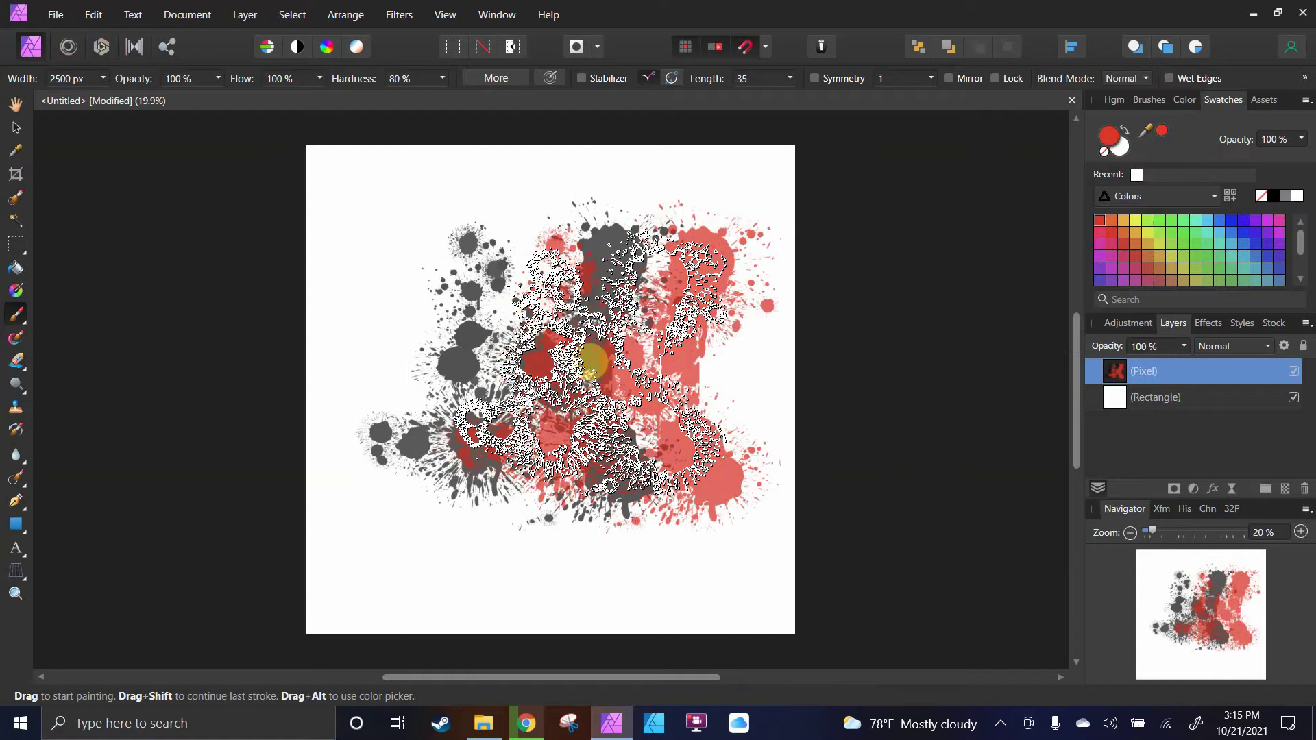
pyautogui.moveTo(593, 360); pyautogui.dragTo(507, 395)
pyautogui.hotkey('ctrl', 'z')
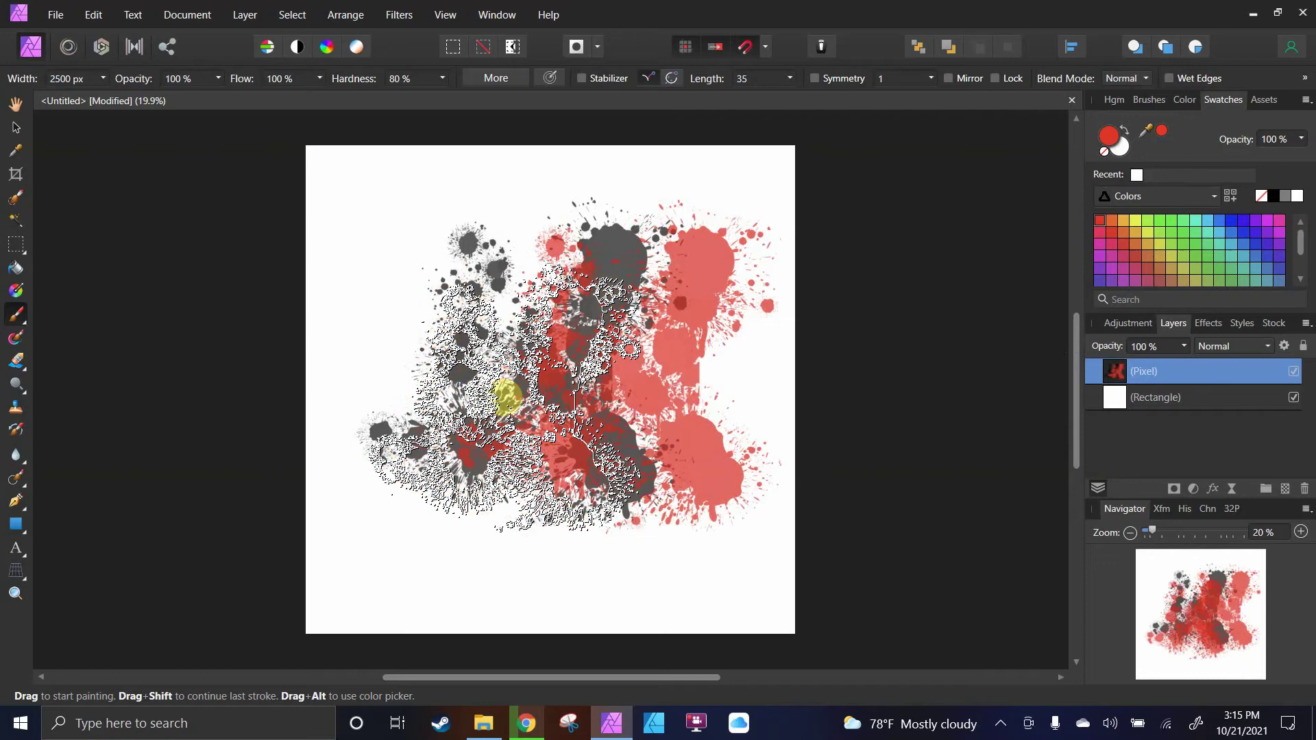